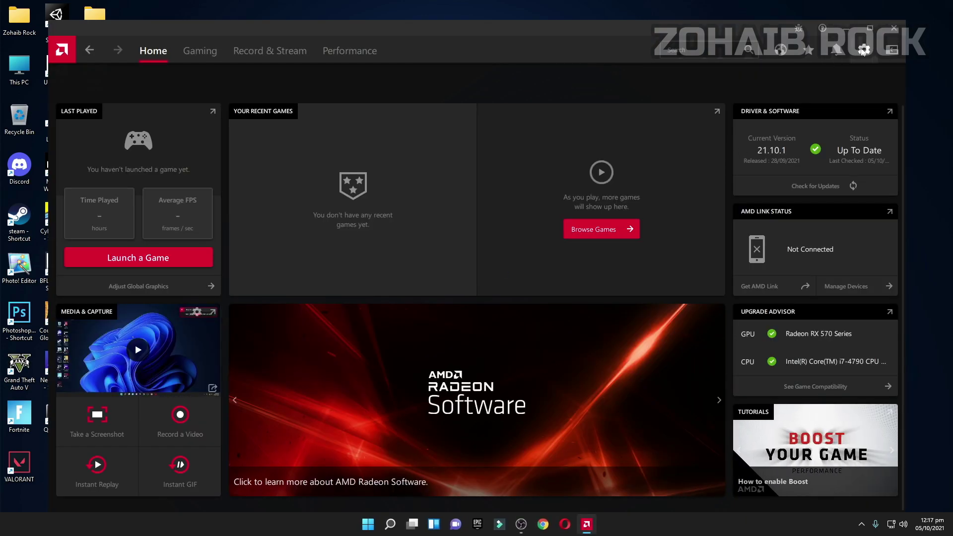
# Step: Set the preferred software version to Recommended + Optional in the Radeon Software system settings
pyautogui.click(865, 49)
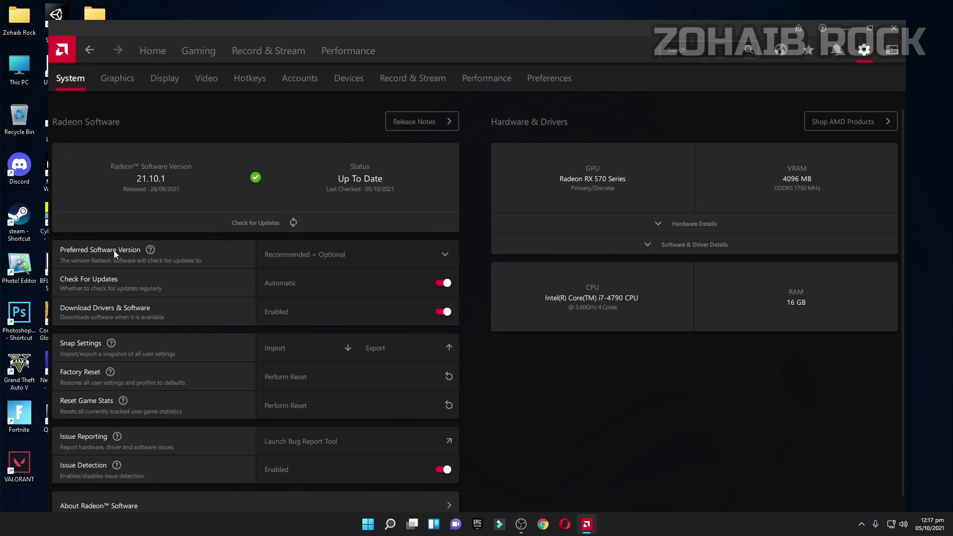
pyautogui.click(318, 256)
pyautogui.click(318, 306)
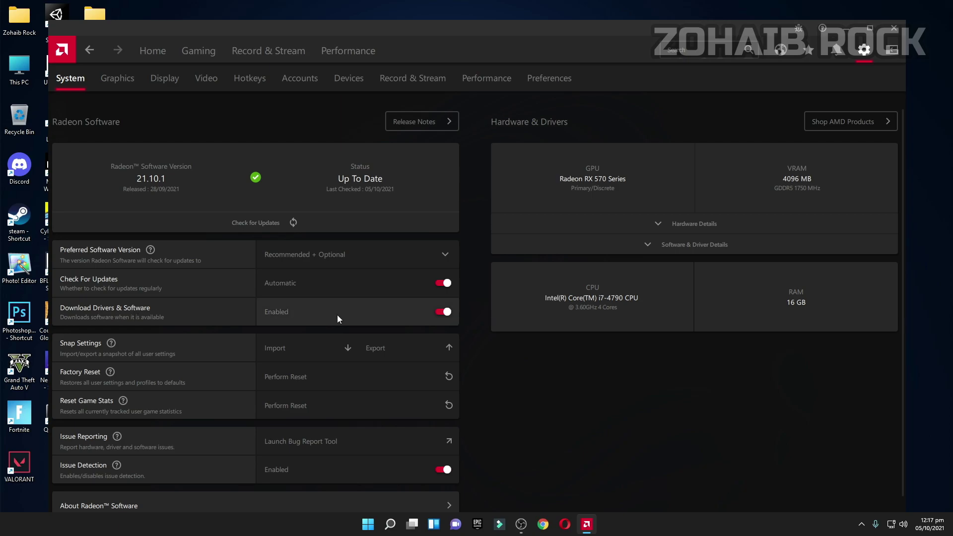
# Step: Start a driver update check from the Radeon Software home page and close the program window
pyautogui.click(149, 50)
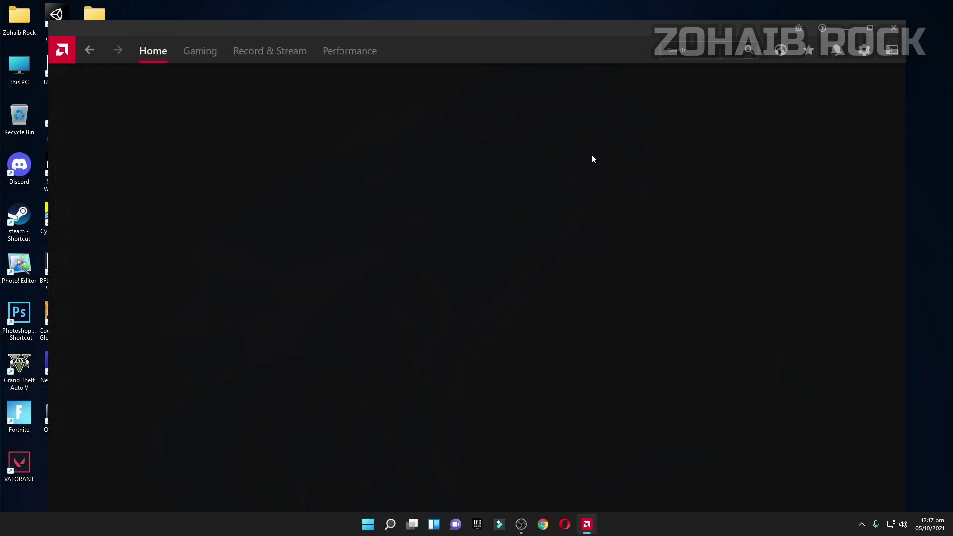
pyautogui.click(817, 188)
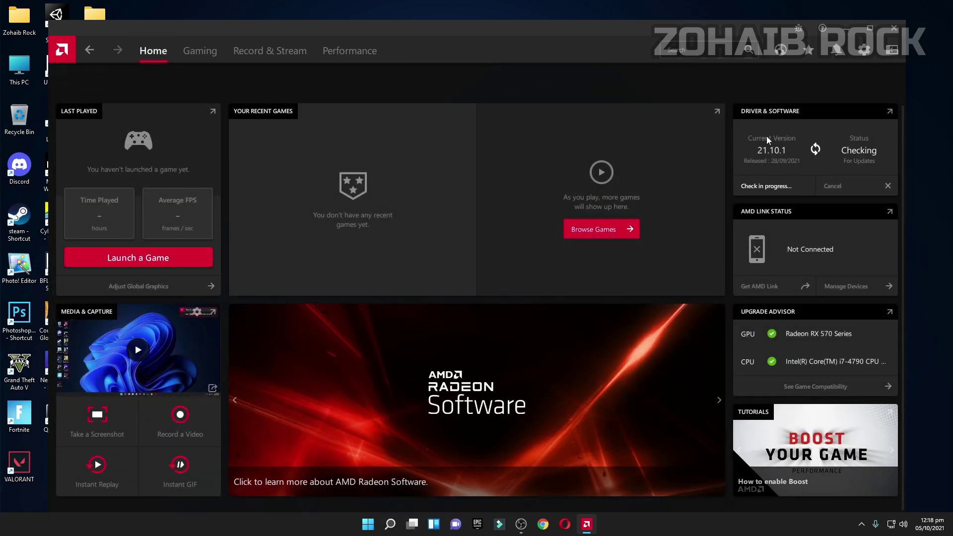
pyautogui.click(833, 186)
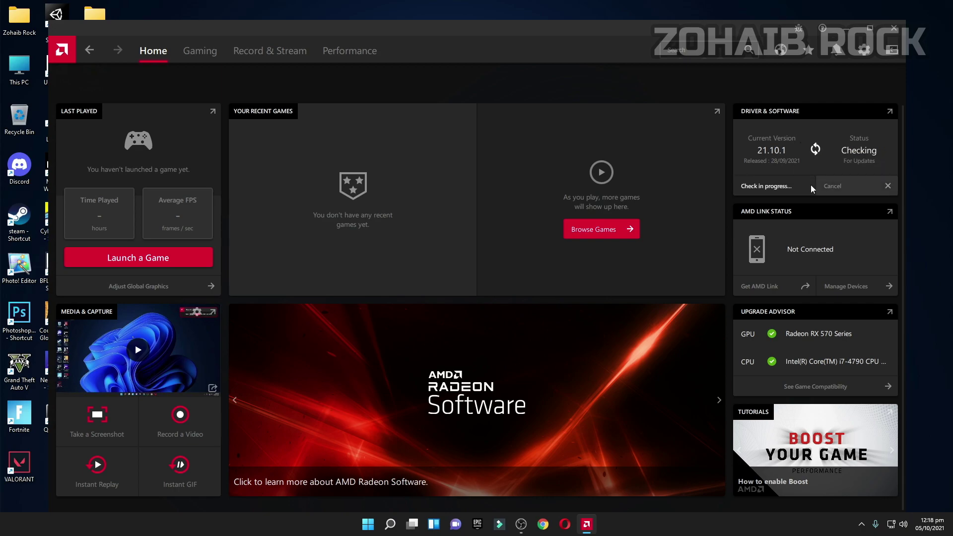
pyautogui.click(894, 29)
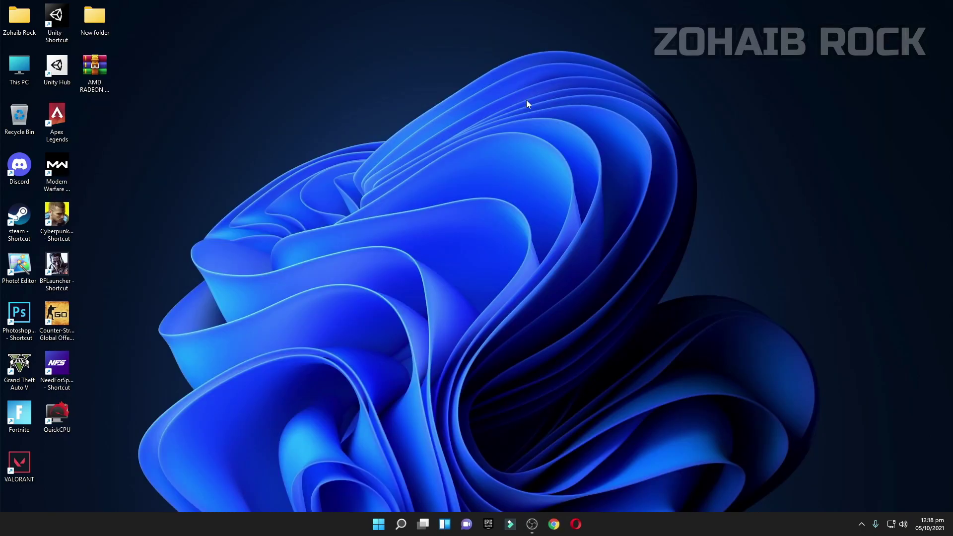
# Step: Extract the AMD Radeon Software Best Pack archive onto the desktop, delete the archive and place the extracted folder mid-desktop
pyautogui.moveTo(90, 72); pyautogui.dragTo(430, 172)
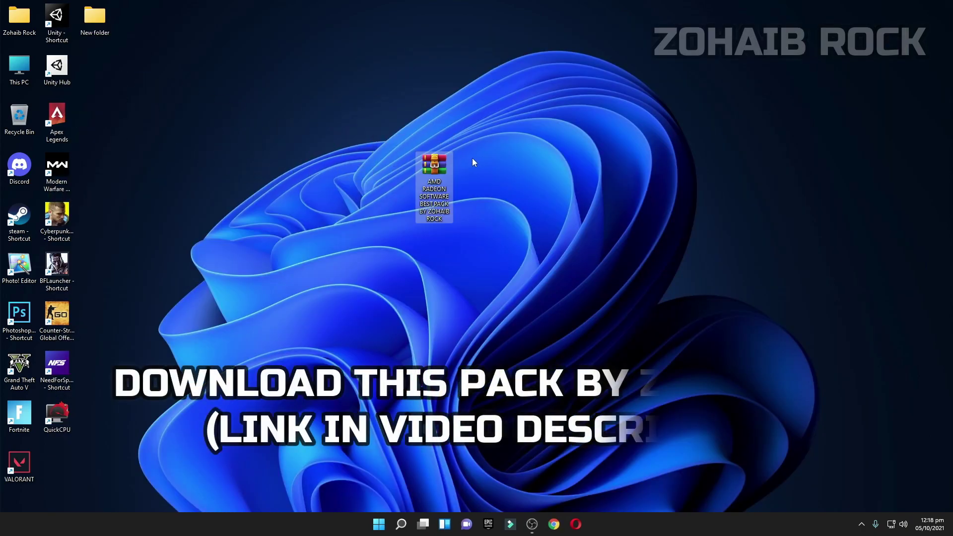
pyautogui.rightClick(431, 176)
pyautogui.click(471, 312)
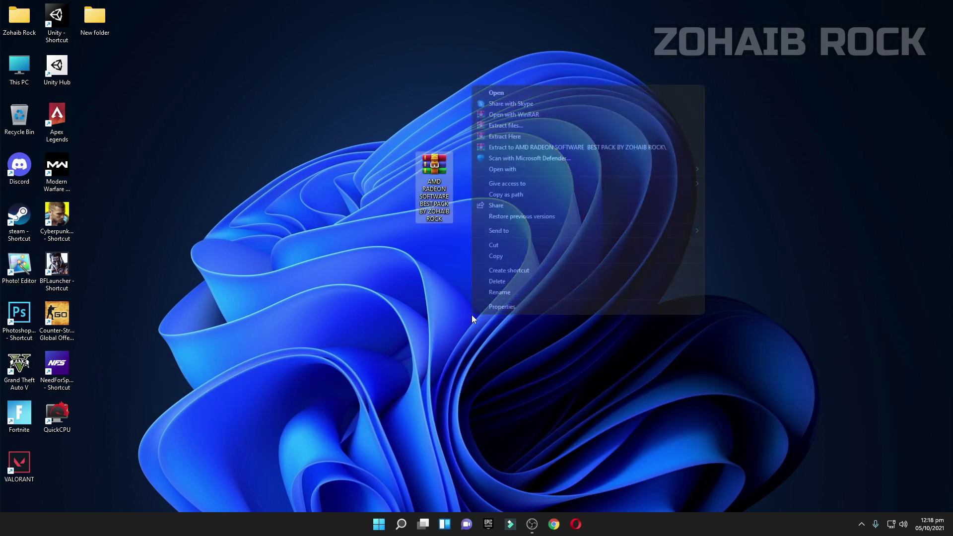
pyautogui.click(523, 138)
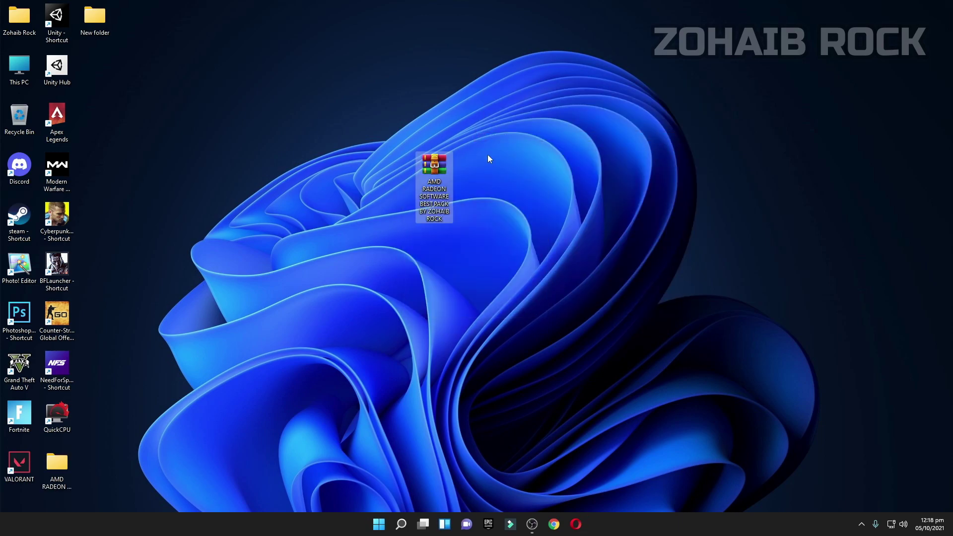
pyautogui.moveTo(57, 465); pyautogui.dragTo(19, 118)
pyautogui.click(459, 172)
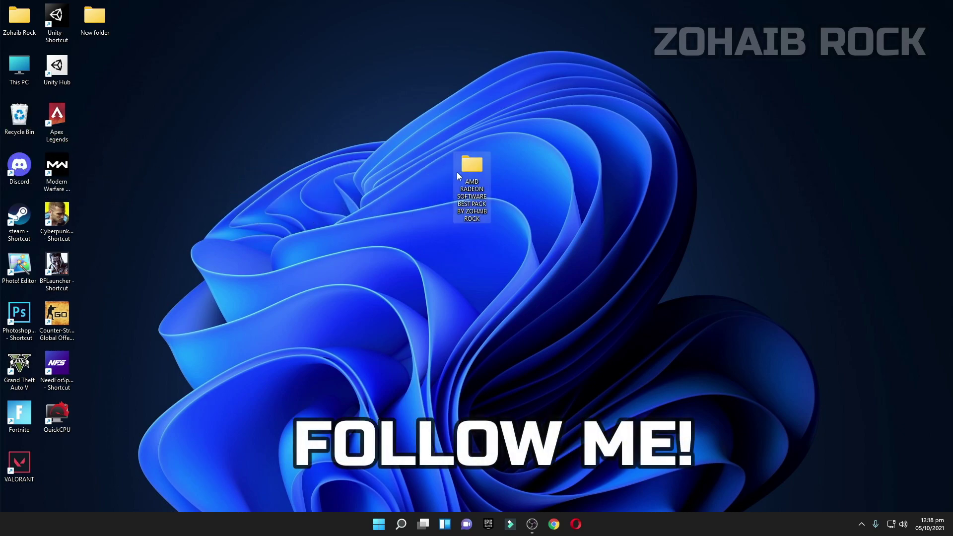
# Step: Open the extracted pack in a restored-size window and go into its "1 Windows Settings Best (Registry)" folder
pyautogui.doubleClick(472, 180)
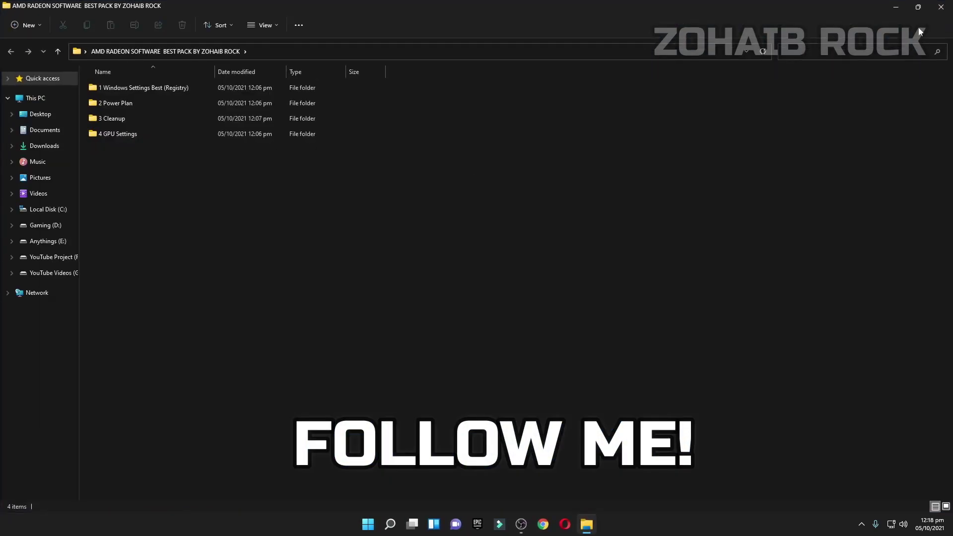
pyautogui.click(918, 8)
pyautogui.doubleClick(408, 189)
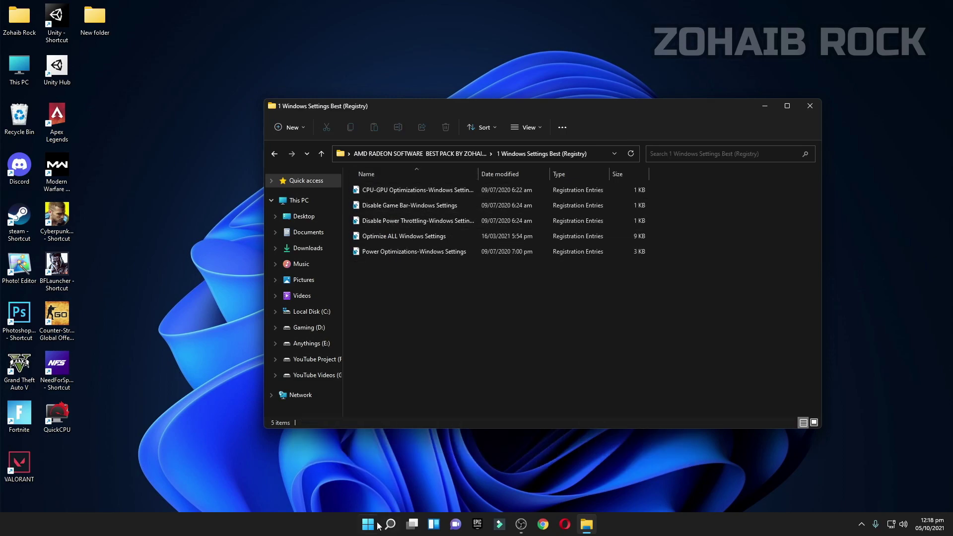
pyautogui.click(369, 524)
pyautogui.click(549, 274)
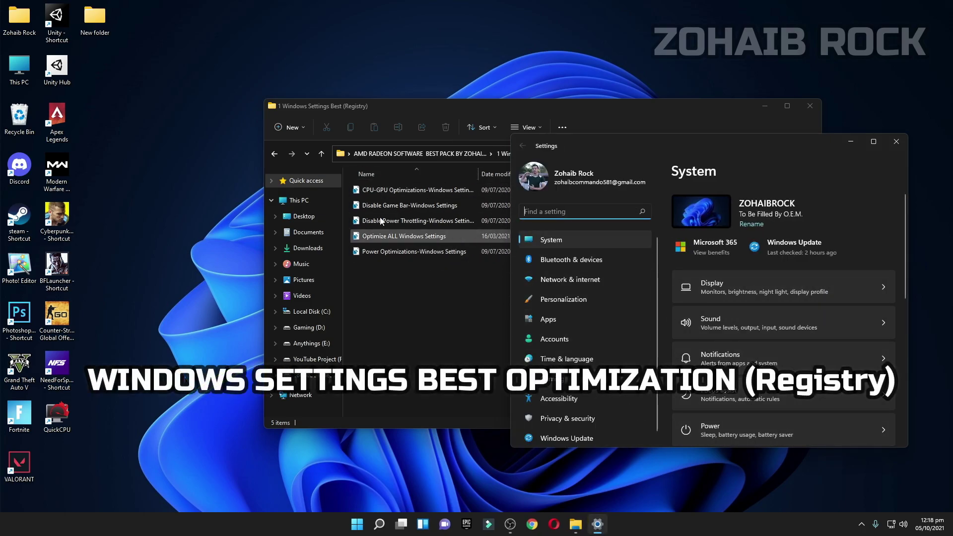
pyautogui.click(897, 143)
# Step: Run the CPU-GPU Optimizations, Optimize ALL Windows Settings and Power Optimizations files to merge them into the registry
pyautogui.doubleClick(449, 190)
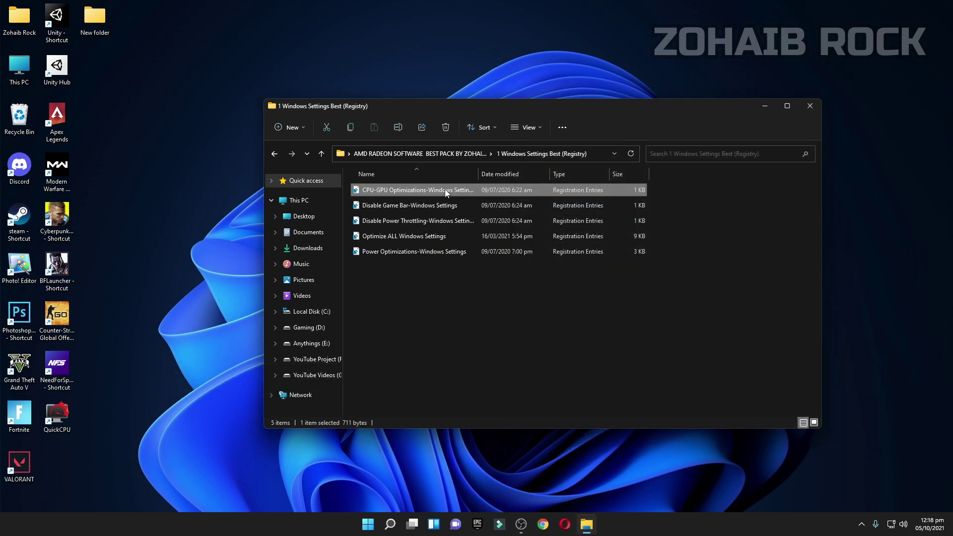
pyautogui.press('Return')
pyautogui.click(585, 265)
pyautogui.doubleClick(405, 236)
pyautogui.press('Return')
pyautogui.click(588, 264)
pyautogui.doubleClick(397, 252)
pyautogui.press('Escape')
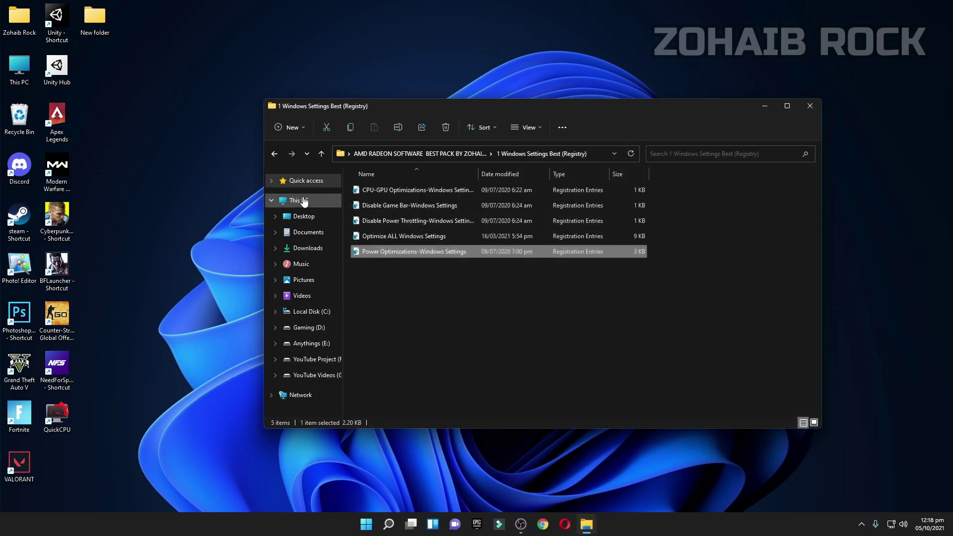
# Step: Look into the pack's "2 Power Plan" folder, and launch the installed QuickCPU from the desktop
pyautogui.click(274, 154)
pyautogui.doubleClick(384, 206)
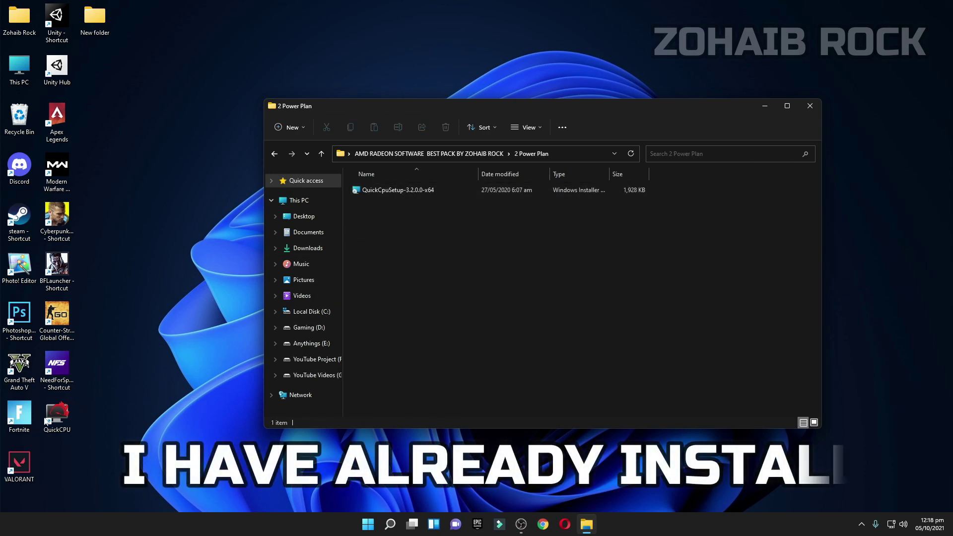
pyautogui.click(61, 414)
pyautogui.doubleClick(62, 414)
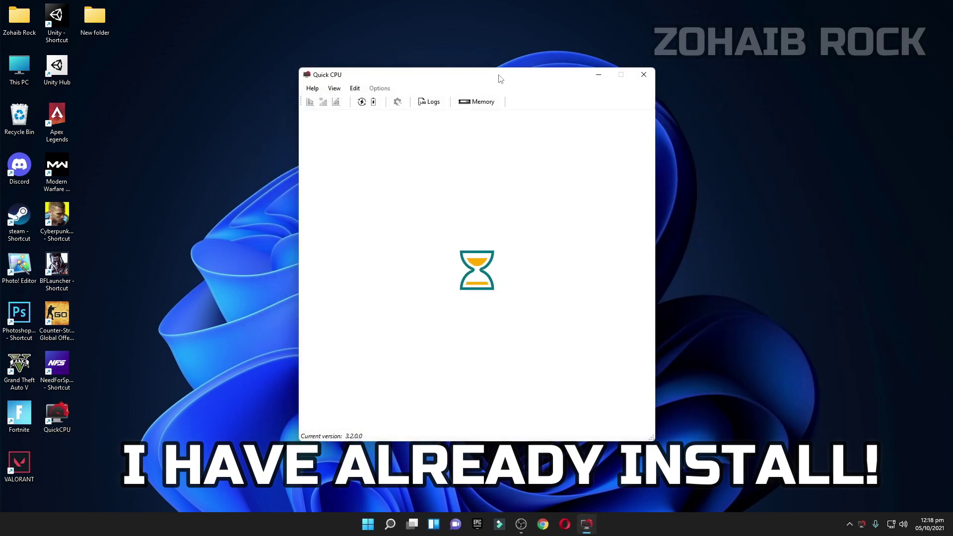
pyautogui.moveTo(498, 79); pyautogui.dragTo(524, 25)
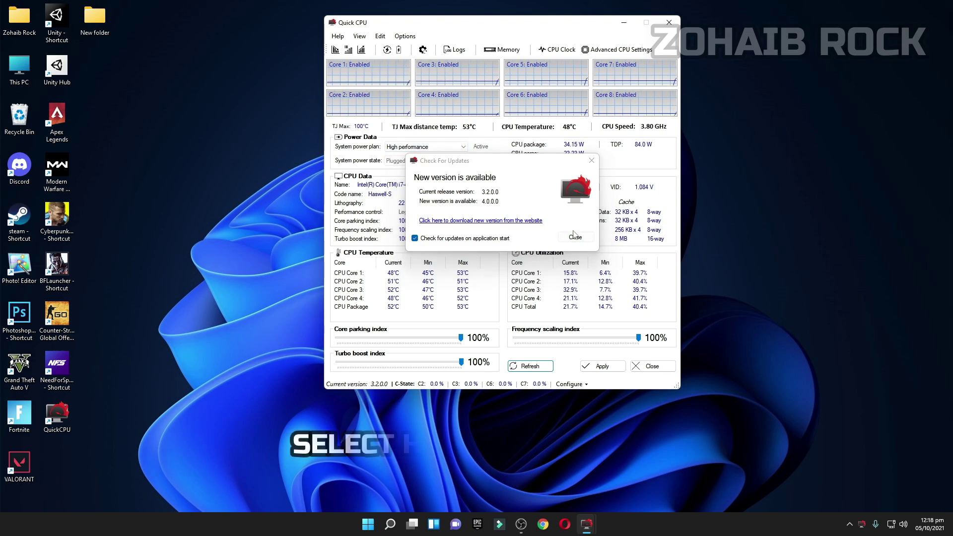
# Step: Apply the High performance system power plan with core parking, turbo boost and frequency scaling indexes at 100%
pyautogui.click(444, 148)
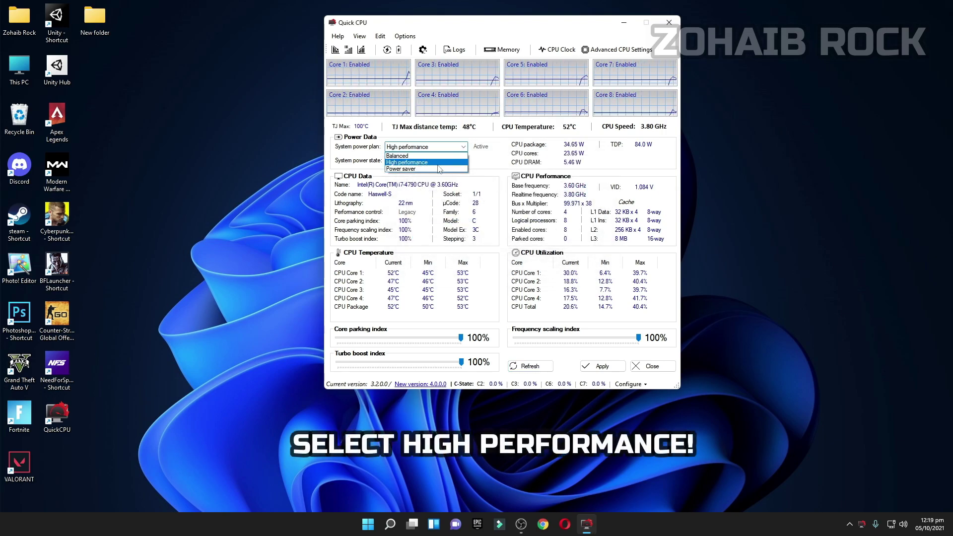
pyautogui.click(414, 163)
pyautogui.moveTo(461, 338); pyautogui.dragTo(411, 338)
pyautogui.moveTo(461, 363); pyautogui.dragTo(655, 344)
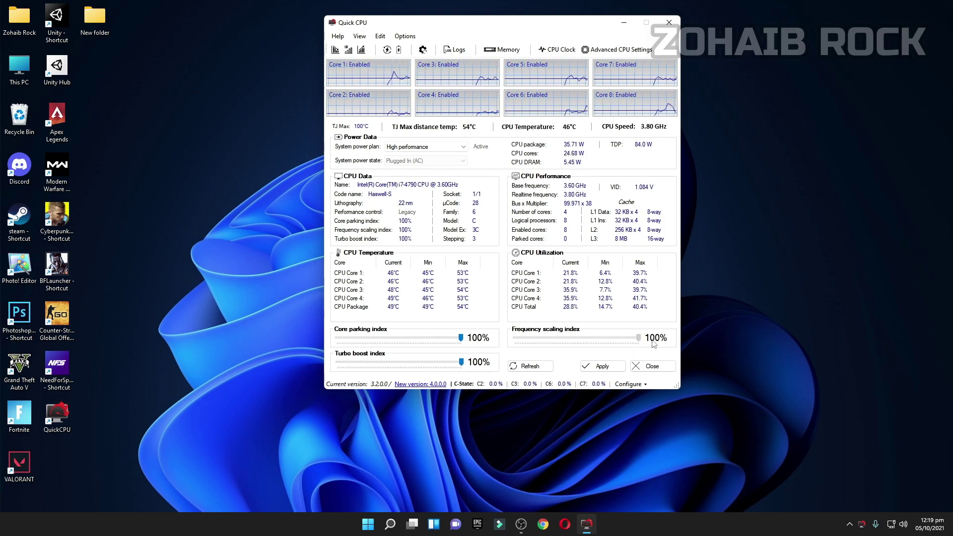
pyautogui.click(602, 368)
pyautogui.click(553, 230)
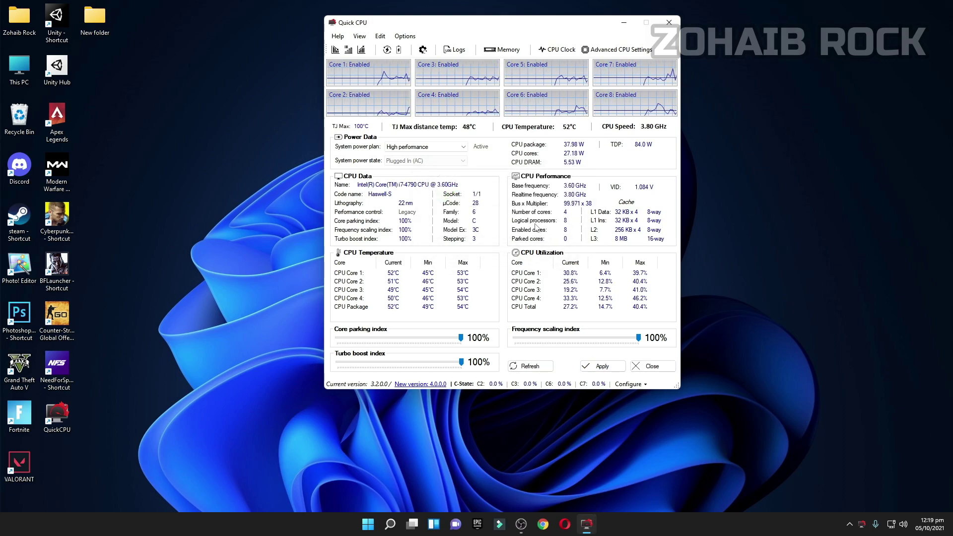
# Step: Search Windows for "power", open the power plan options and show the High performance plan's advanced power settings
pyautogui.click(389, 524)
pyautogui.write('p')
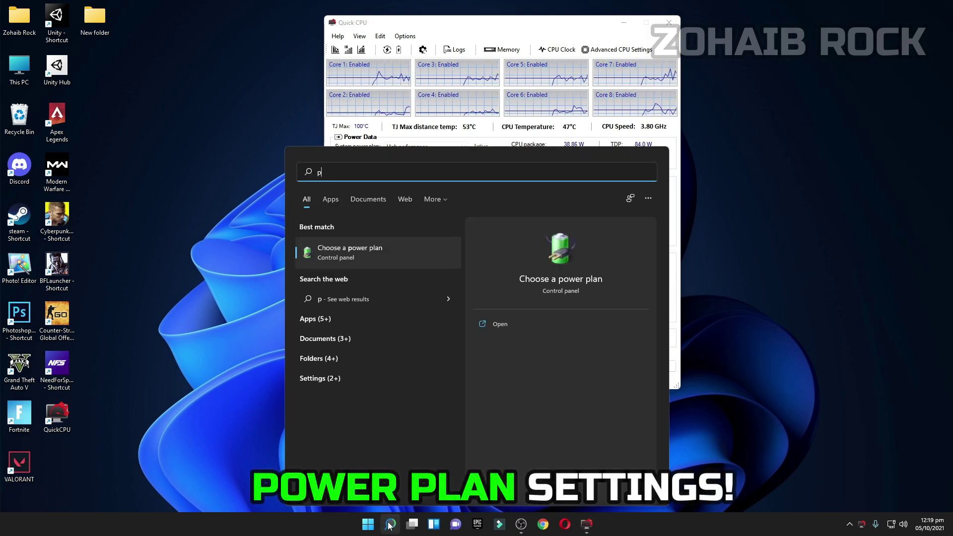
pyautogui.write('ower')
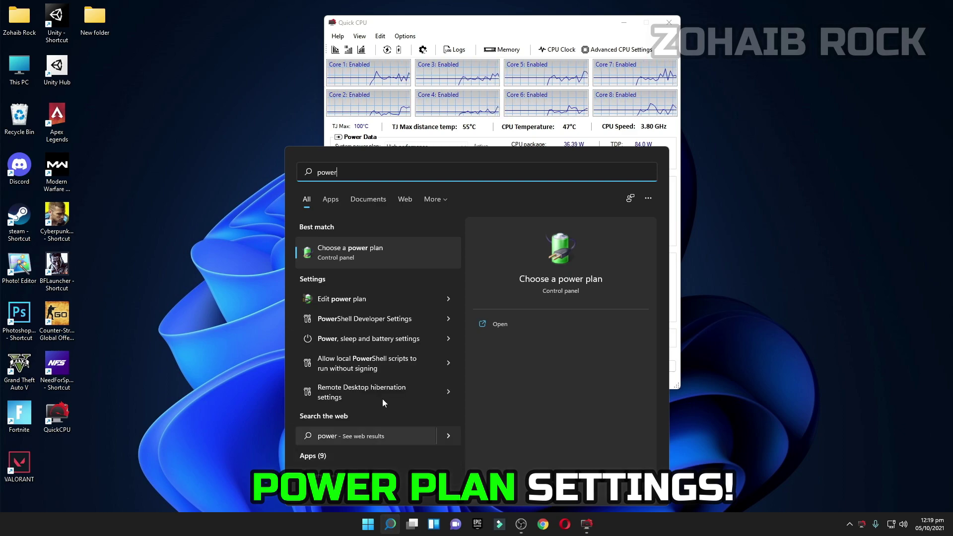
pyautogui.click(346, 254)
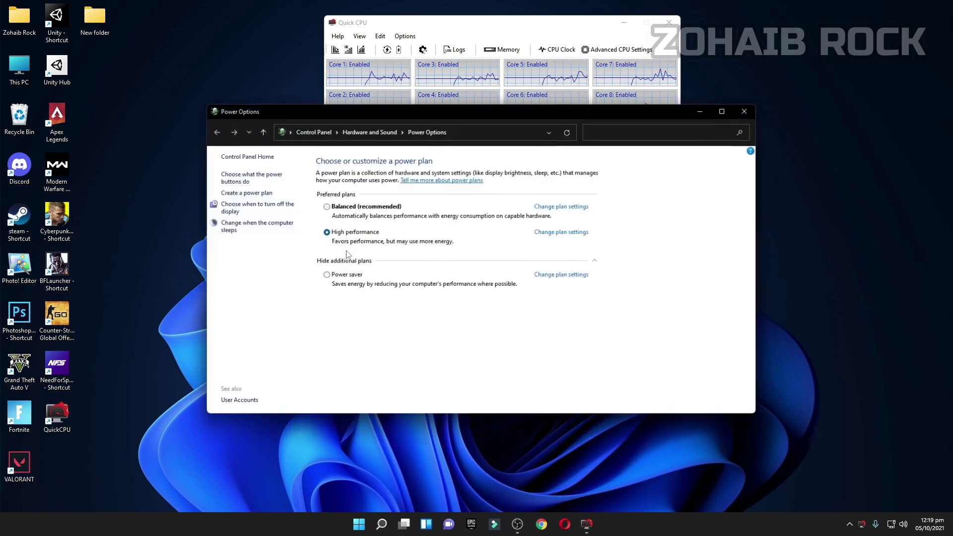
pyautogui.click(579, 263)
pyautogui.click(572, 263)
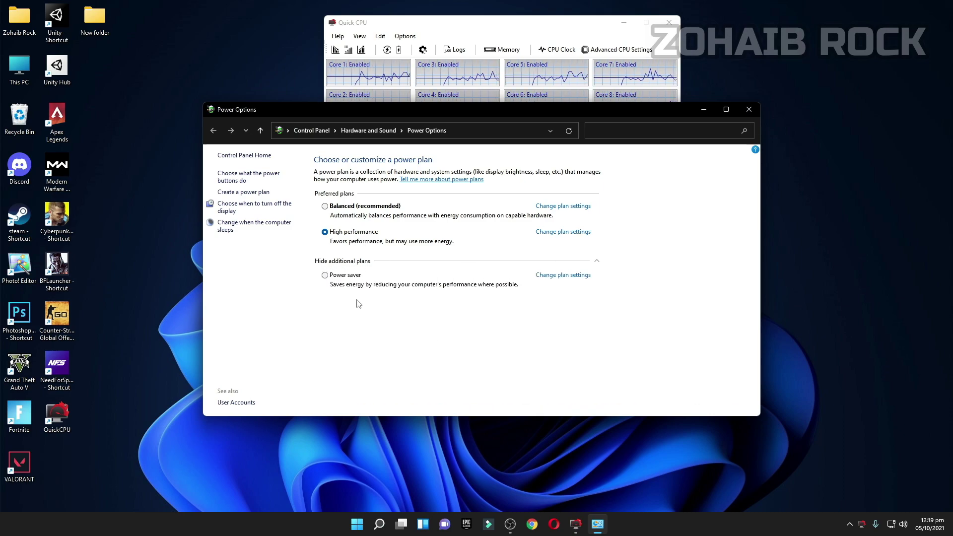
pyautogui.click(566, 234)
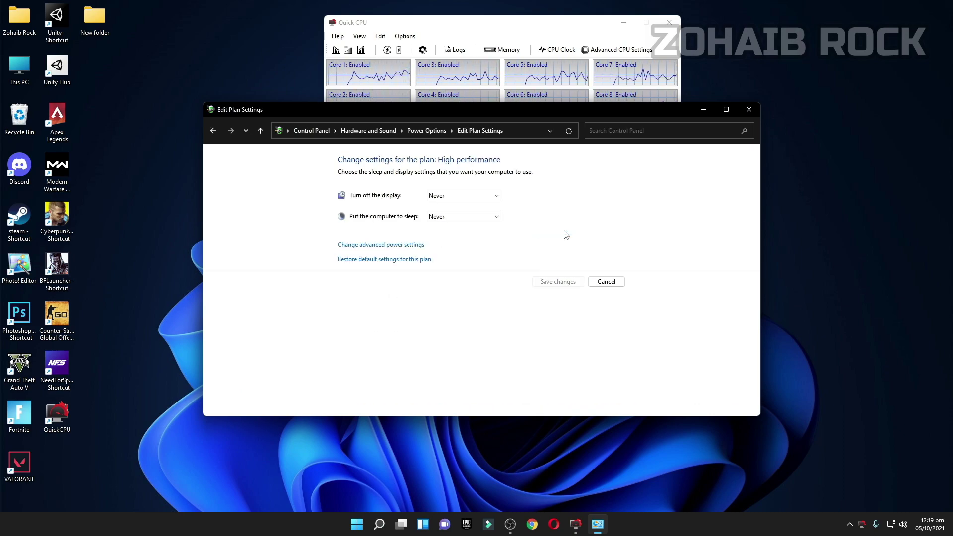
pyautogui.click(383, 245)
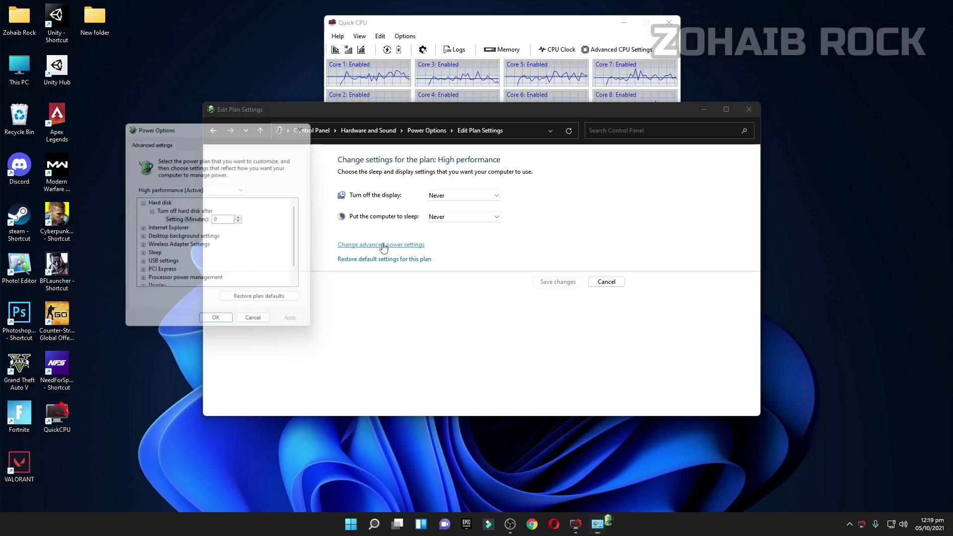
# Step: Check the "Turn off hard disk after" setting under Hard disk in the advanced power settings
pyautogui.click(139, 202)
pyautogui.click(139, 202)
pyautogui.click(149, 211)
pyautogui.click(149, 211)
pyautogui.click(218, 219)
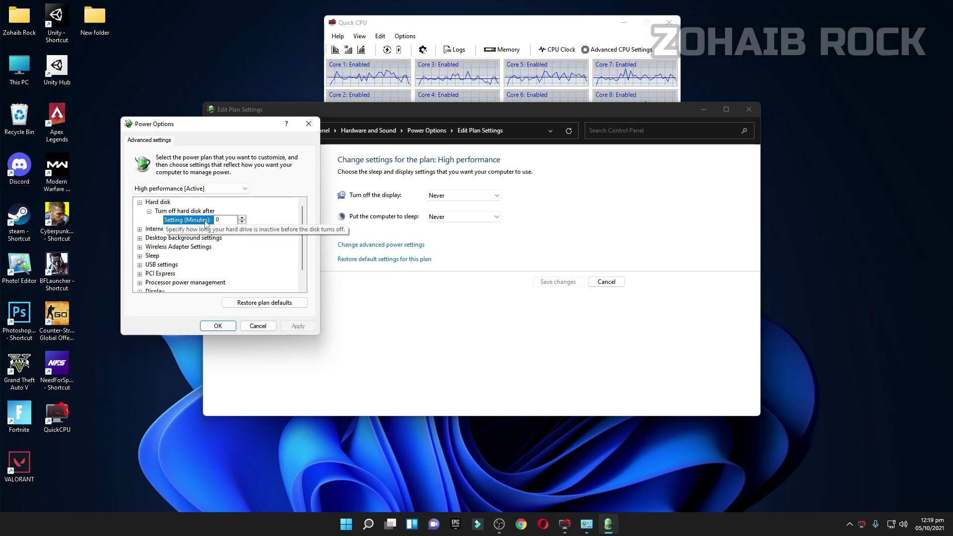
pyautogui.click(225, 220)
# Step: Select Maximum Performance for the Power Saving Mode under Wireless Adapter Settings
pyautogui.click(166, 247)
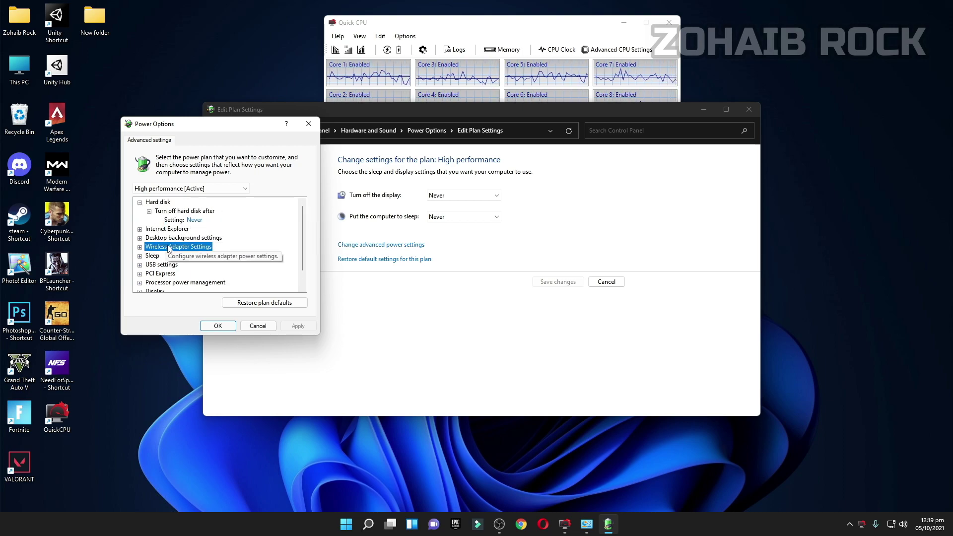
pyautogui.click(140, 247)
pyautogui.click(168, 256)
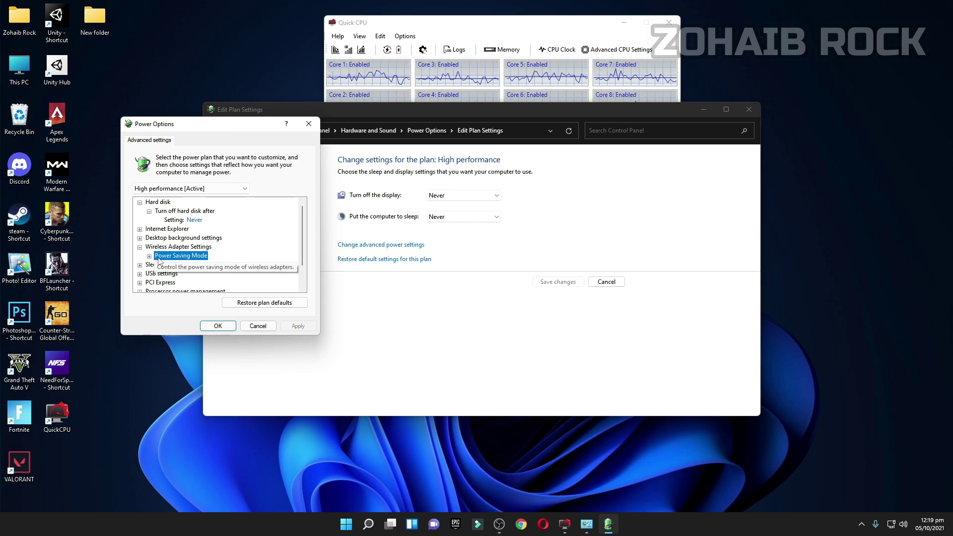
pyautogui.click(149, 256)
pyautogui.click(219, 265)
pyautogui.click(226, 264)
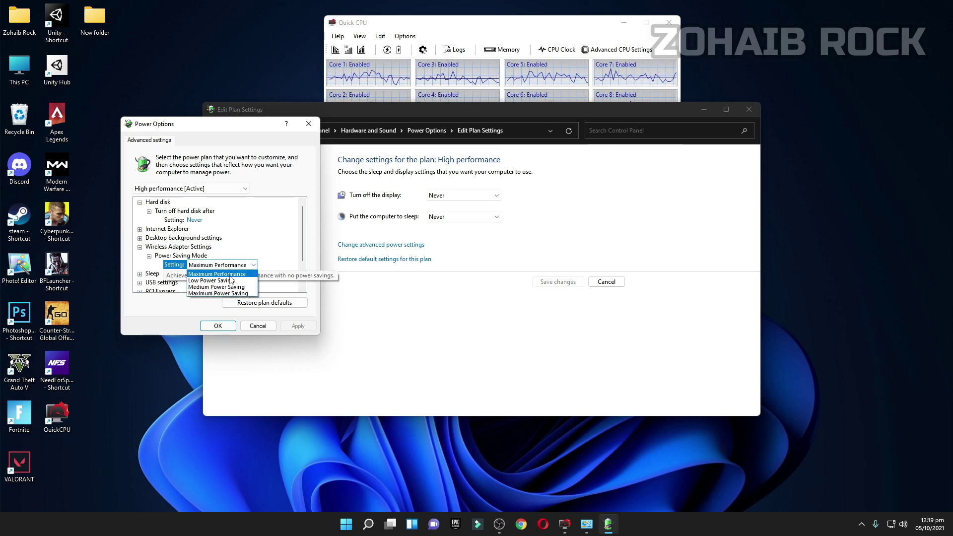
pyautogui.click(226, 274)
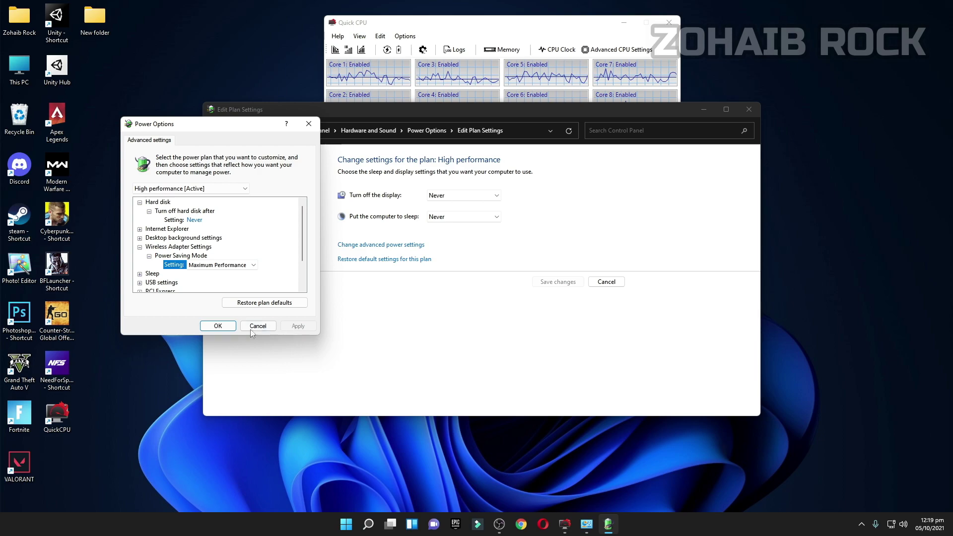
# Step: Dismiss the advanced power settings without saving, and close the plan settings and Quick CPU windows
pyautogui.click(259, 327)
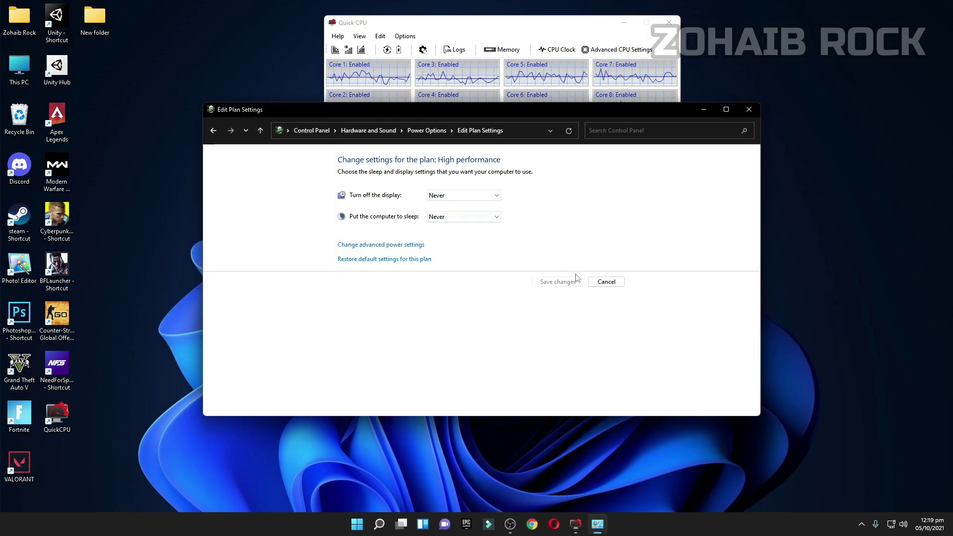
pyautogui.click(747, 112)
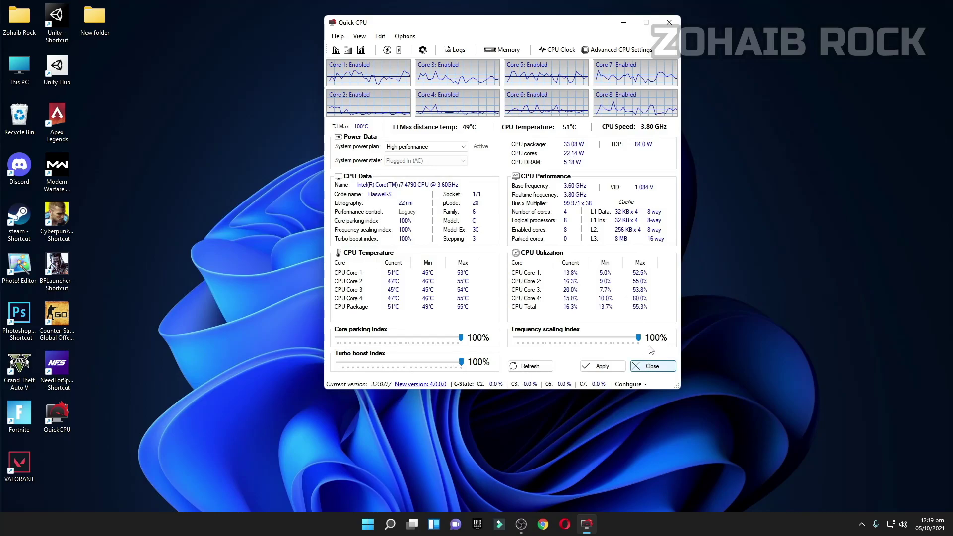
pyautogui.hotkey('alt', 'F4')
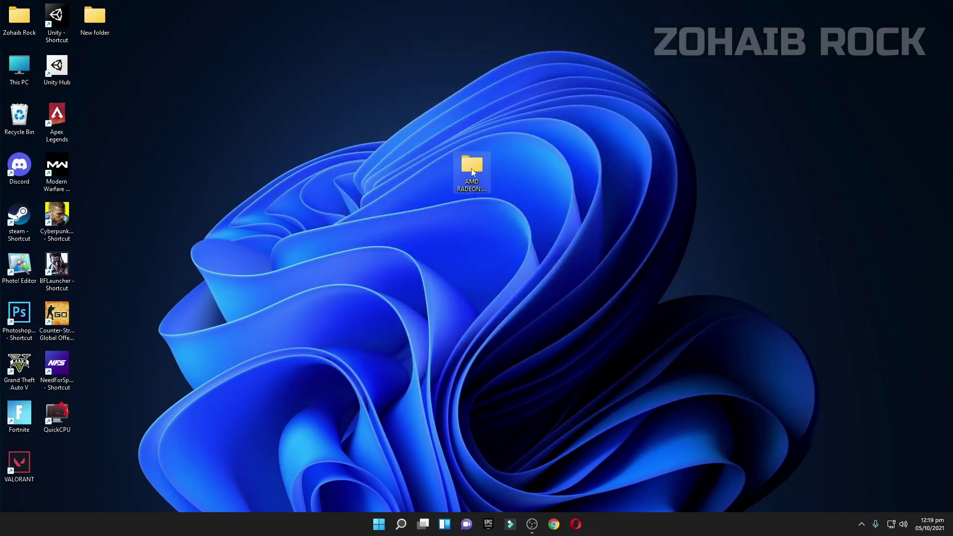
# Step: Run the "1 Delete All Temporary Files" and "3 Delete Windows Update Caches" scripts from the tweak pack's "3 Cleanup" folder
pyautogui.doubleClick(471, 168)
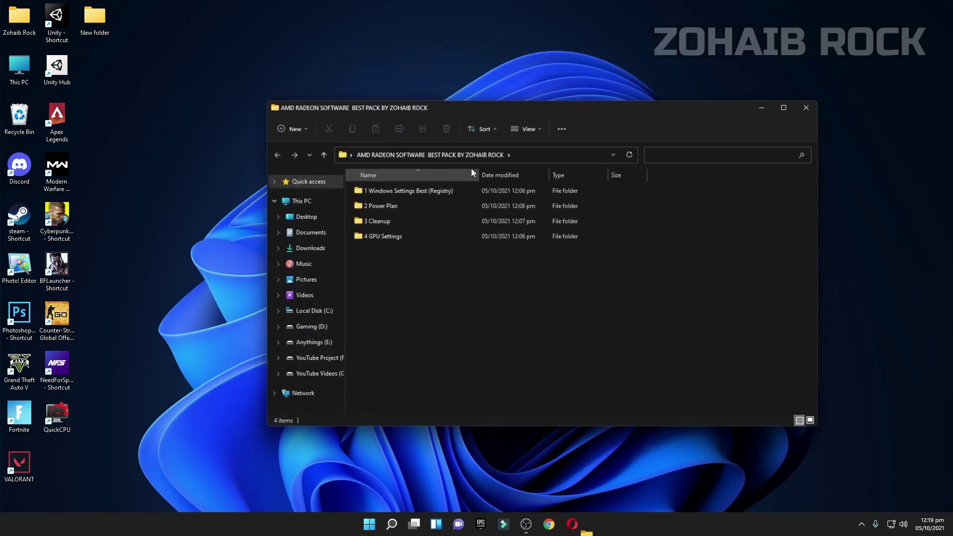
pyautogui.doubleClick(382, 222)
pyautogui.doubleClick(387, 190)
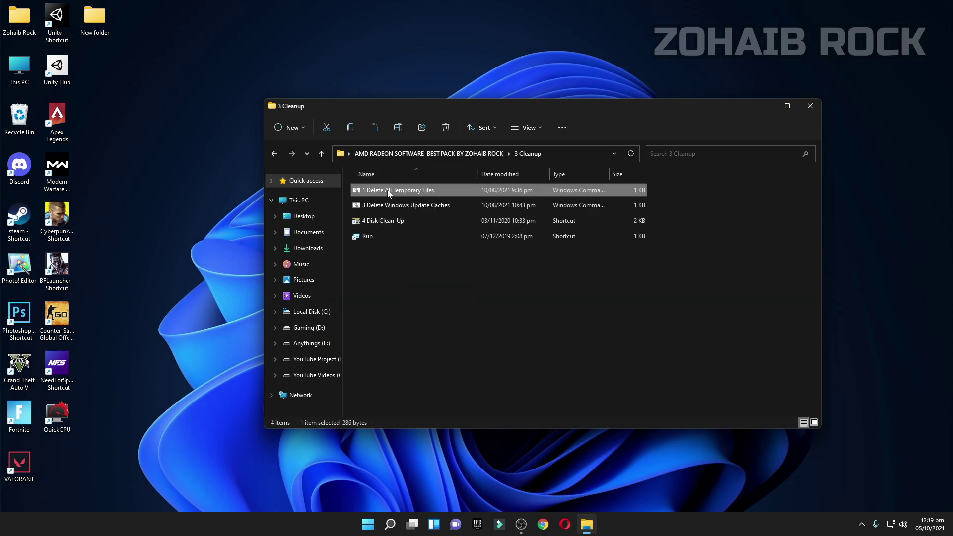
pyautogui.press('Return')
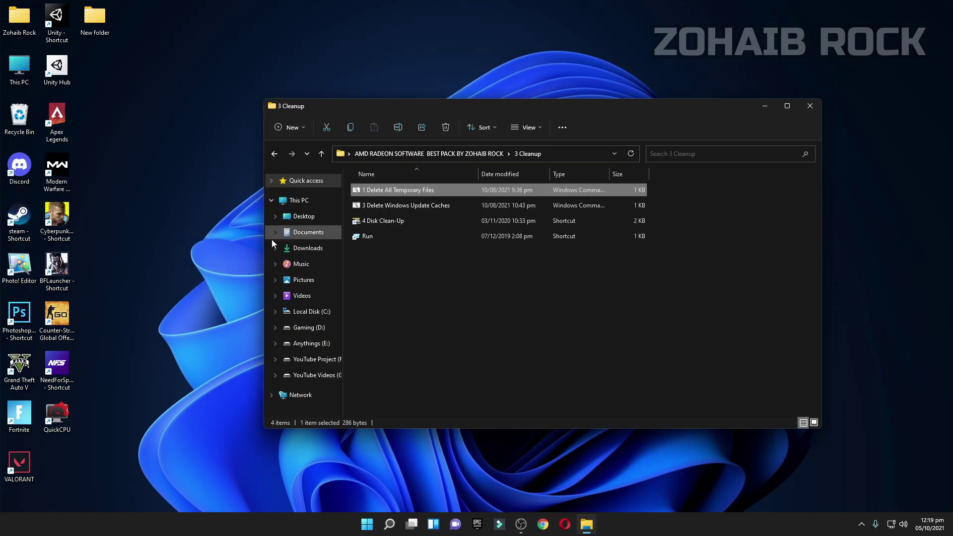
pyautogui.doubleClick(374, 208)
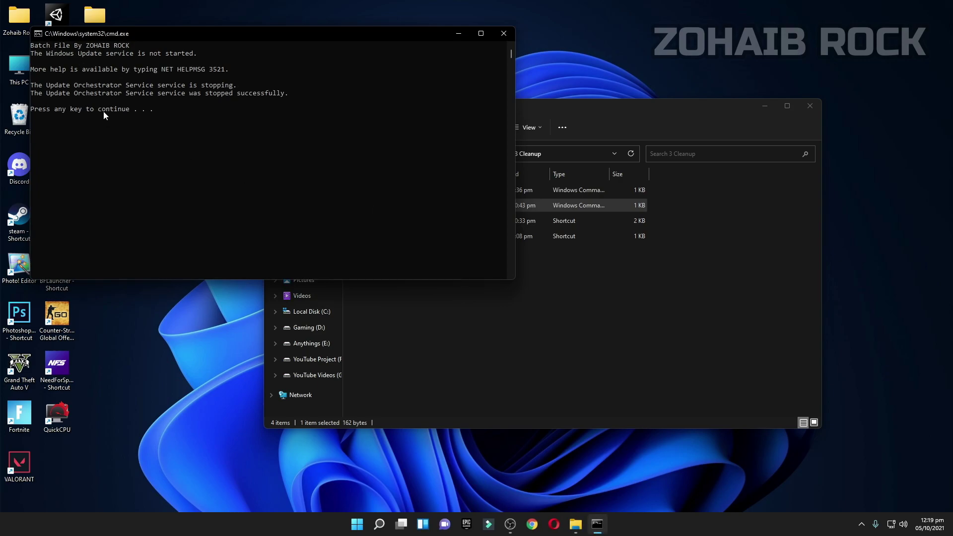
pyautogui.press('Return')
# Step: Launch the pack's Run shortcut, close the cleanup folder, and open the "prefetch" folder through Run
pyautogui.click(386, 236)
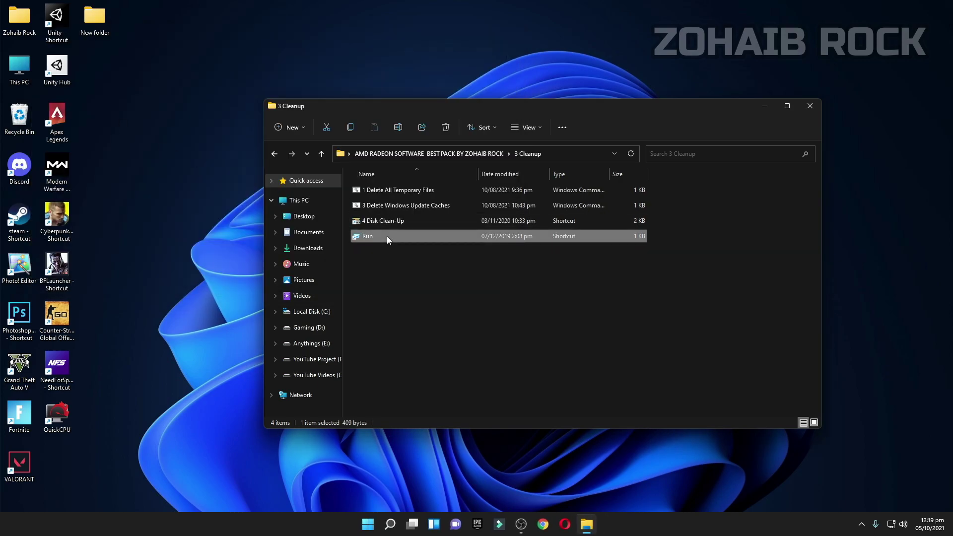
pyautogui.doubleClick(389, 235)
pyautogui.click(811, 106)
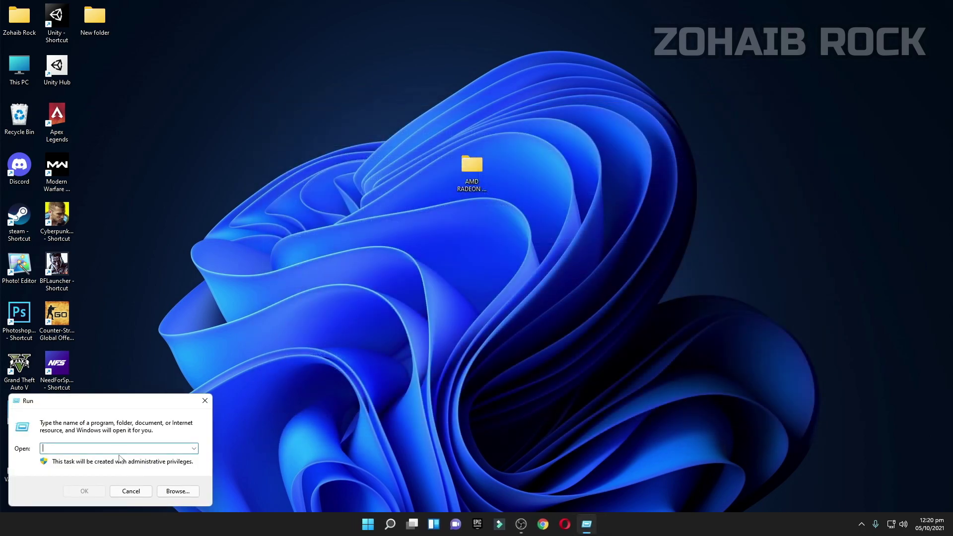
pyautogui.write('prefetch')
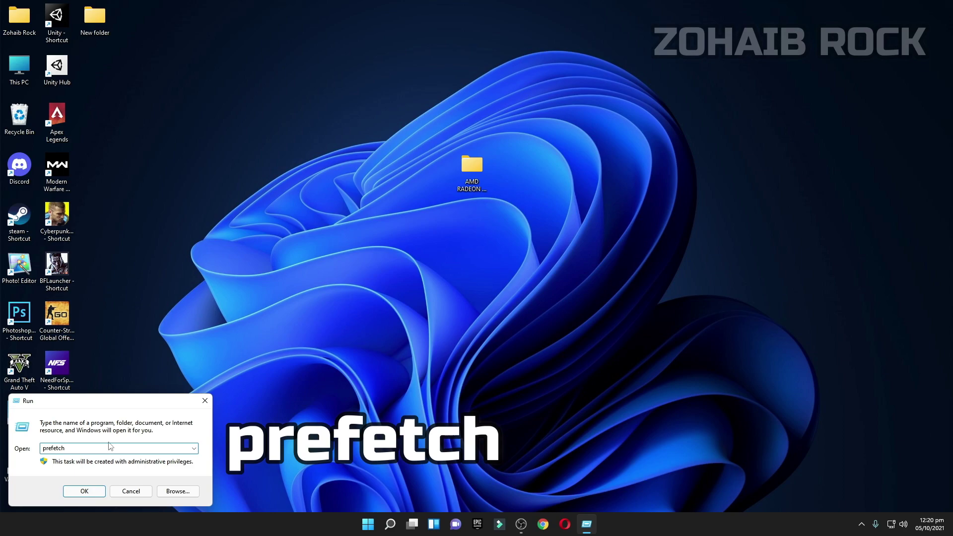
pyautogui.click(93, 490)
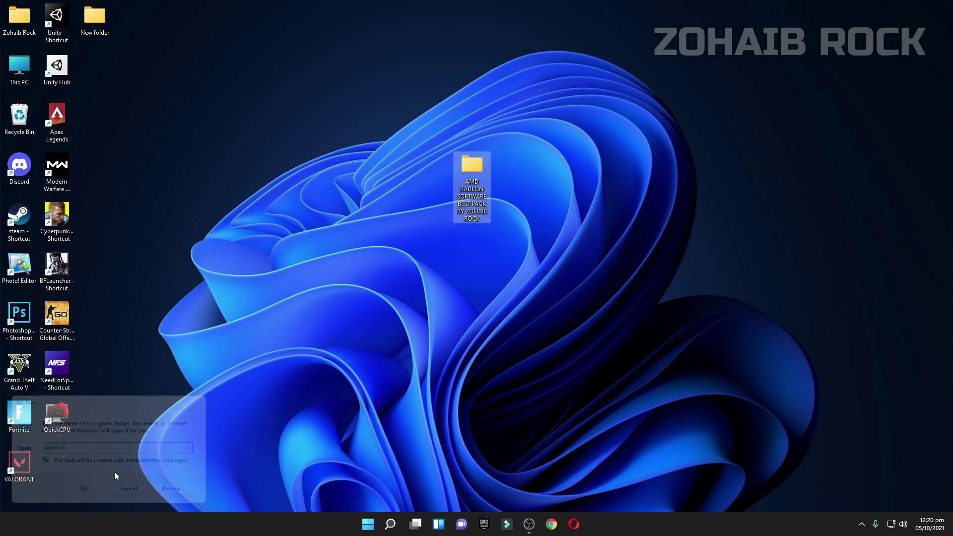
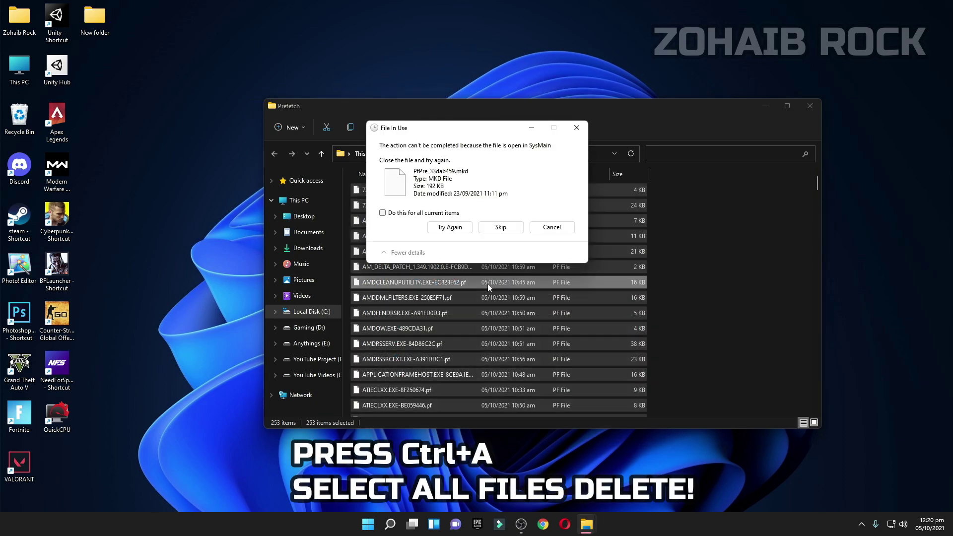
# Step: Delete all files in the Prefetch folder, skipping every file in use, and close the folder
pyautogui.click(383, 213)
pyautogui.click(501, 230)
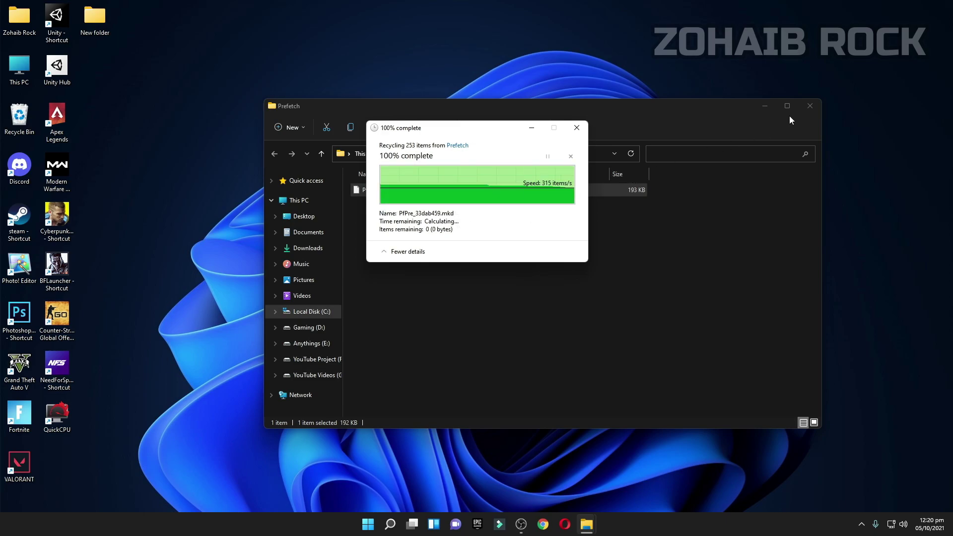
pyautogui.click(810, 106)
# Step: Start "4 Disk Clean-Up" from the pack's "3 Cleanup" folder for drive C: and close the folder window
pyautogui.doubleClick(476, 169)
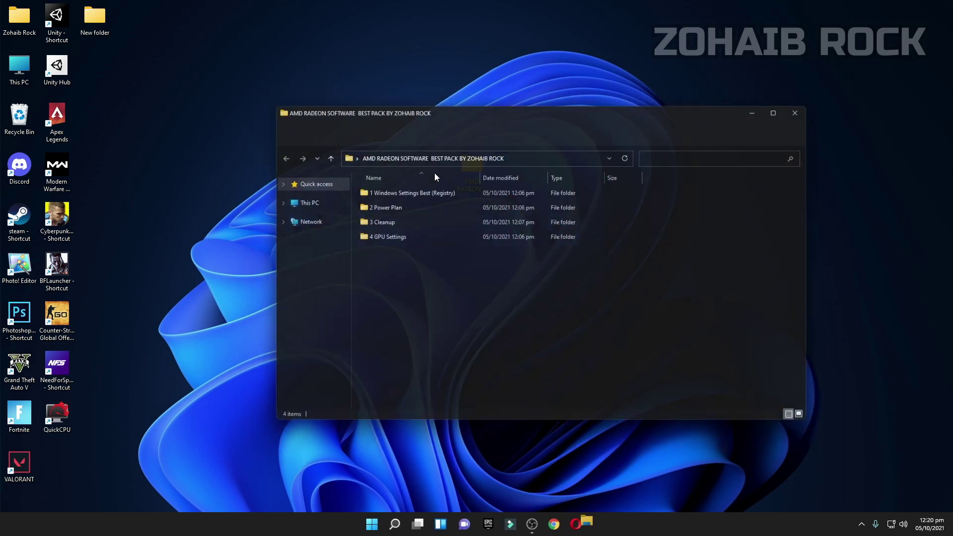
pyautogui.doubleClick(372, 220)
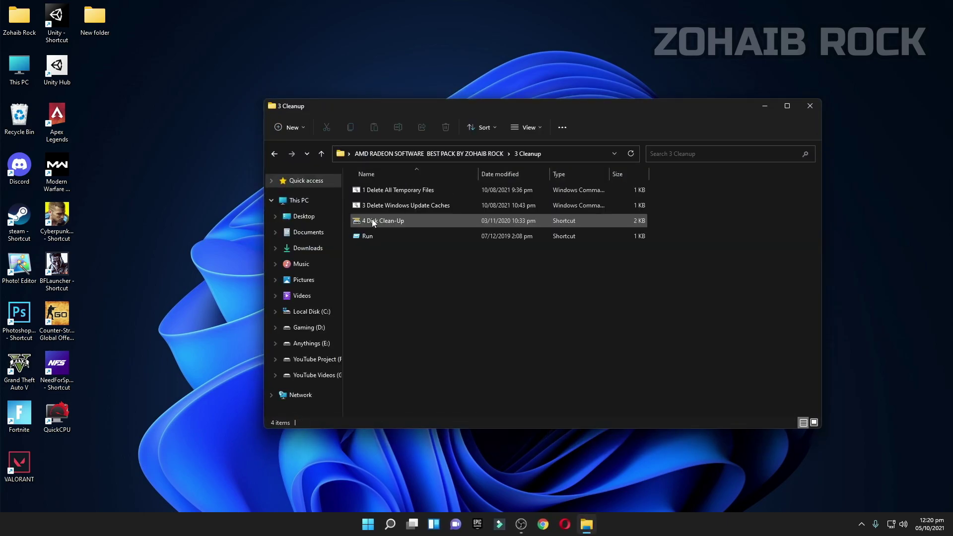
pyautogui.doubleClick(371, 222)
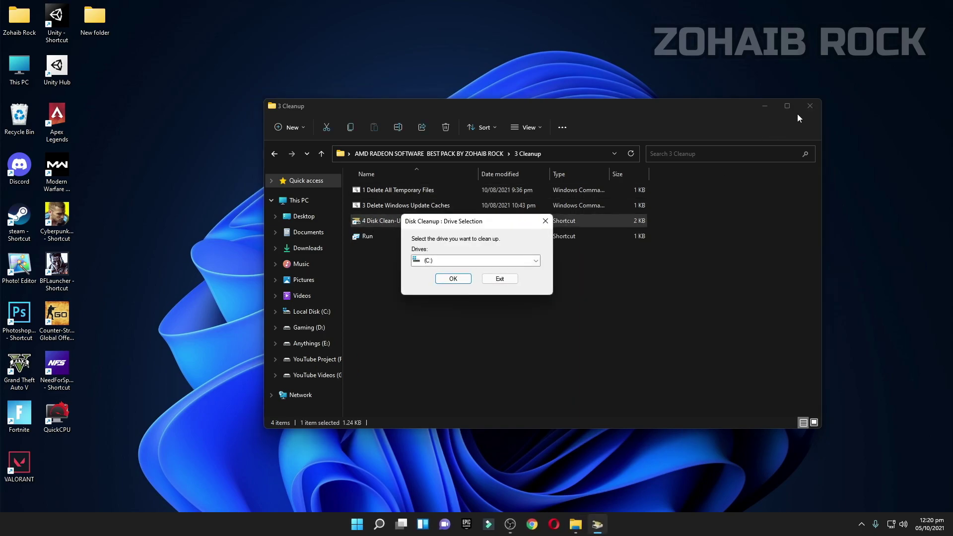
pyautogui.click(810, 106)
pyautogui.click(459, 278)
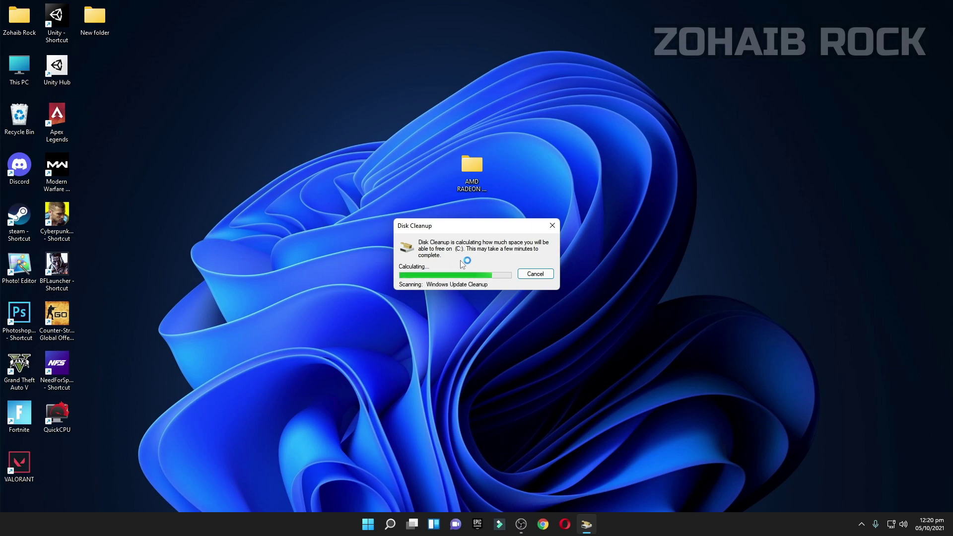
# Step: Review the checked file categories in Disk Cleanup for drive C: and delete those files permanently
pyautogui.moveTo(146, 51); pyautogui.dragTo(361, 93)
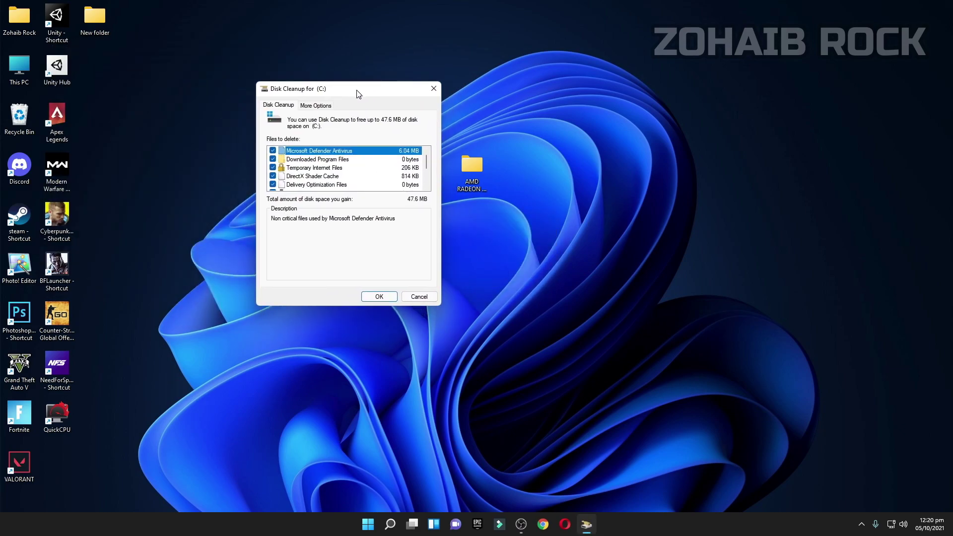
pyautogui.scroll(-3, 283, 171)
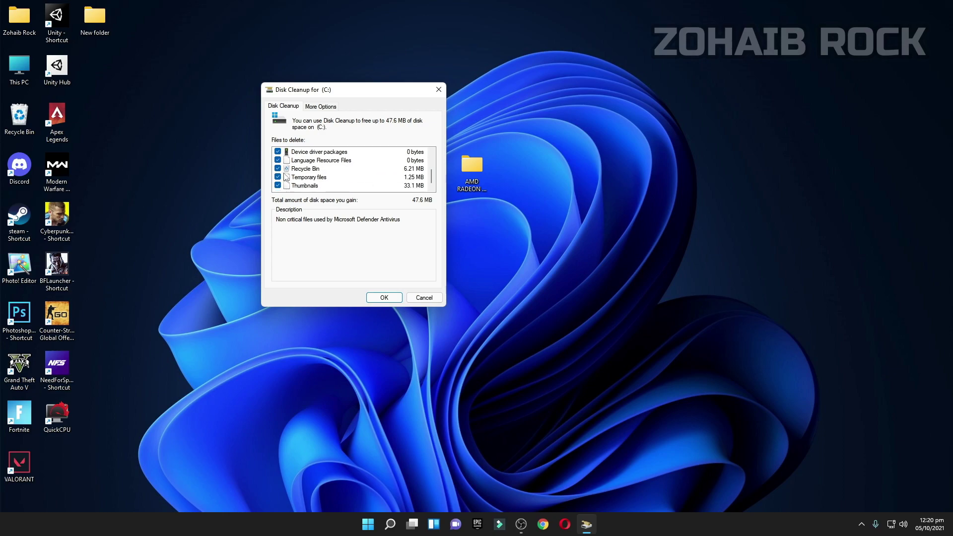
pyautogui.scroll(3, 283, 174)
pyautogui.scroll(-3, 279, 164)
pyautogui.click(384, 298)
pyautogui.click(489, 265)
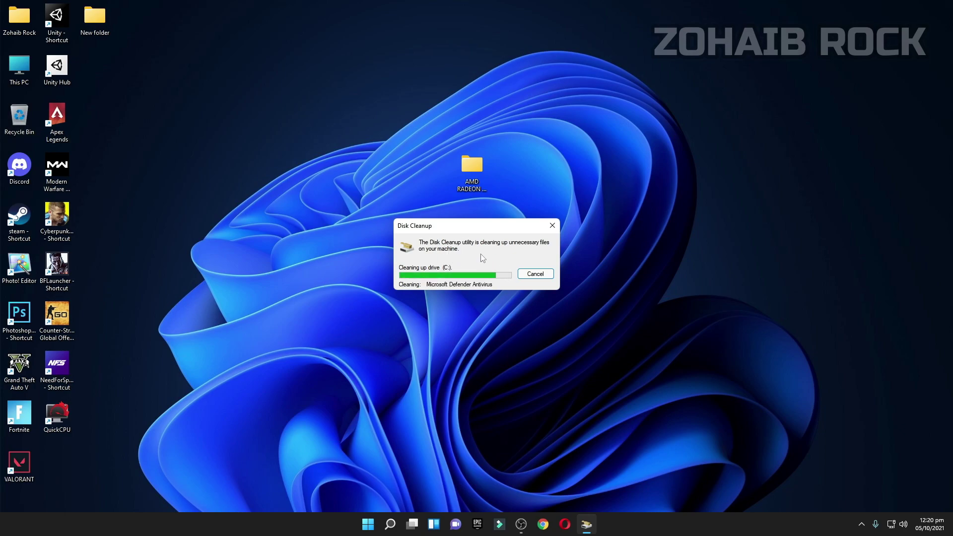
# Step: Open the best settings pictures folder inside the pack's "4 GPU Settings" folder and move its window aside on the desktop
pyautogui.doubleClick(467, 180)
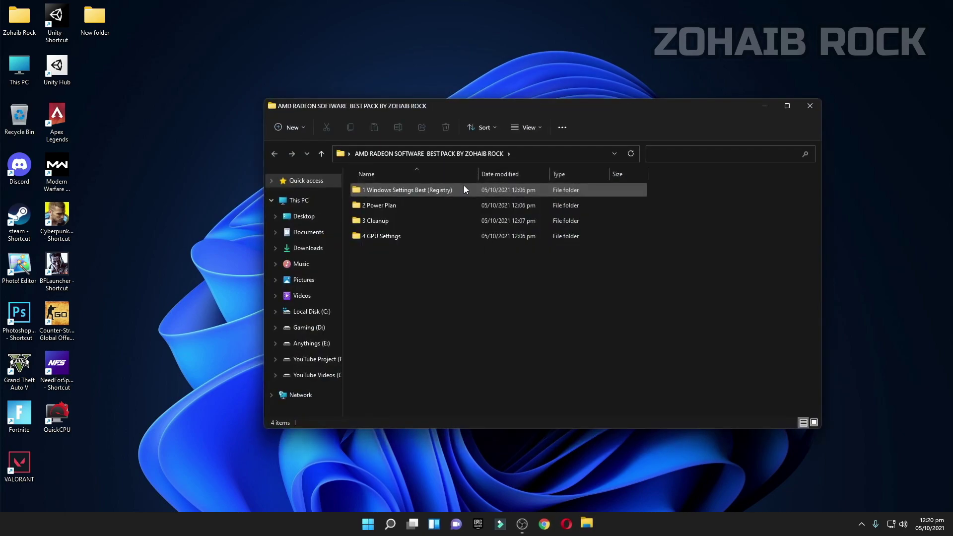
pyautogui.doubleClick(398, 233)
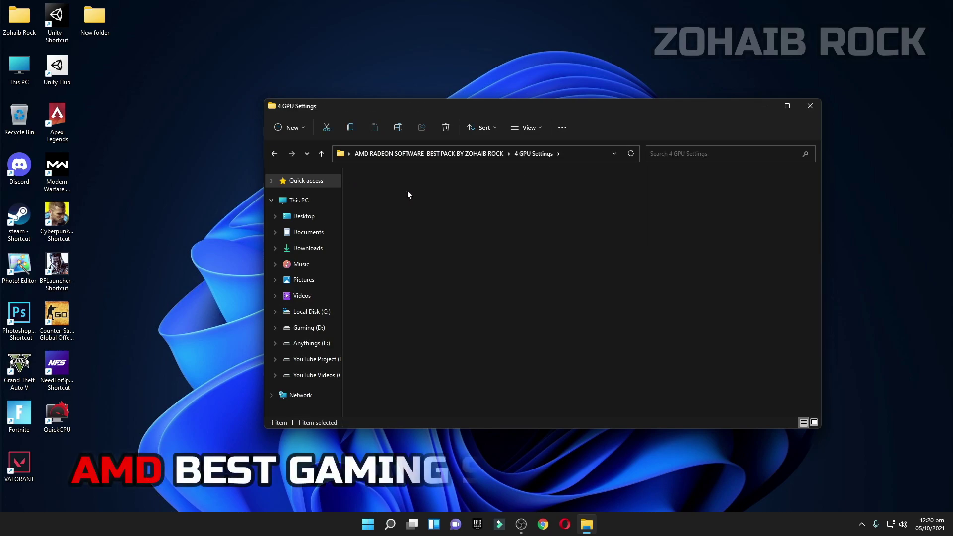
pyautogui.doubleClick(407, 190)
pyautogui.moveTo(688, 108); pyautogui.dragTo(429, 47)
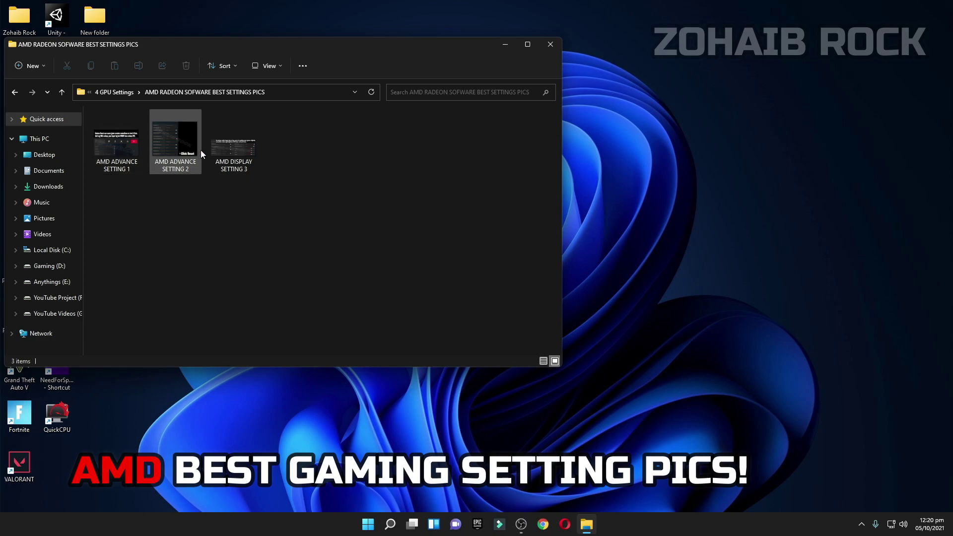
# Step: Launch AMD Radeon Software from the desktop and open its Global Graphics settings
pyautogui.rightClick(686, 82)
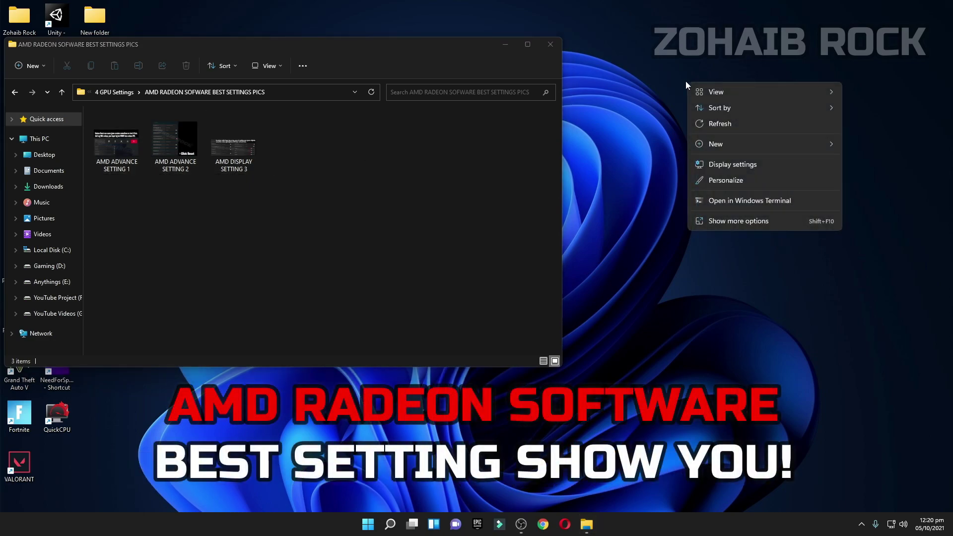
pyautogui.click(719, 221)
pyautogui.click(752, 224)
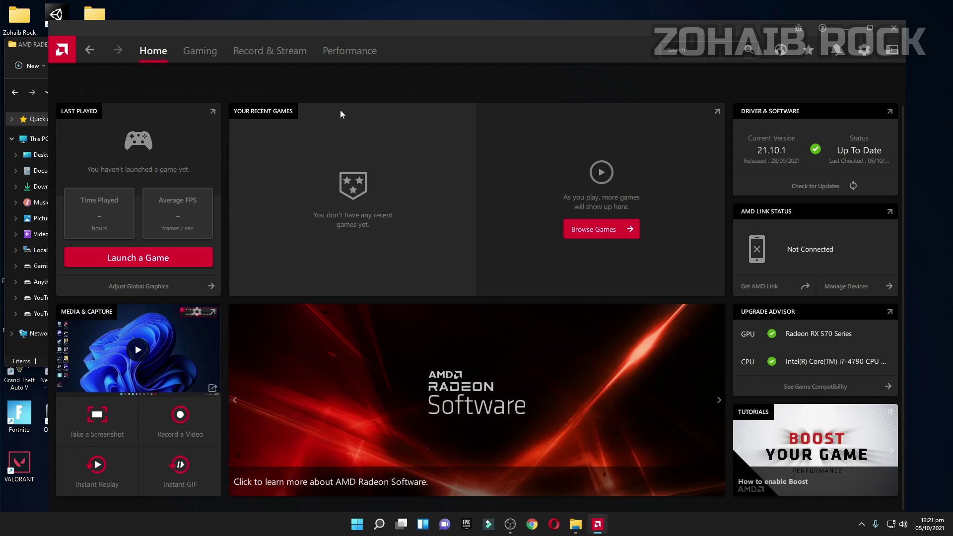
pyautogui.click(196, 53)
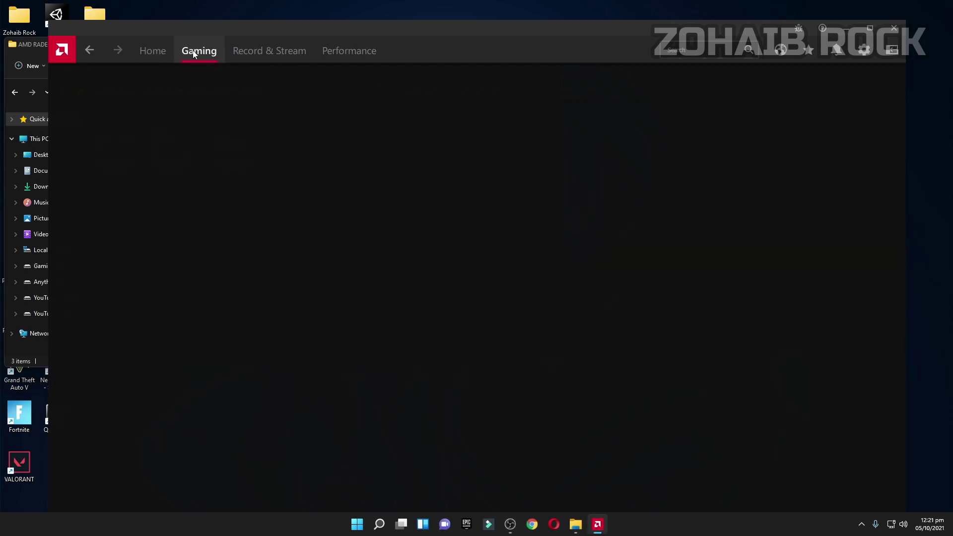
pyautogui.click(224, 122)
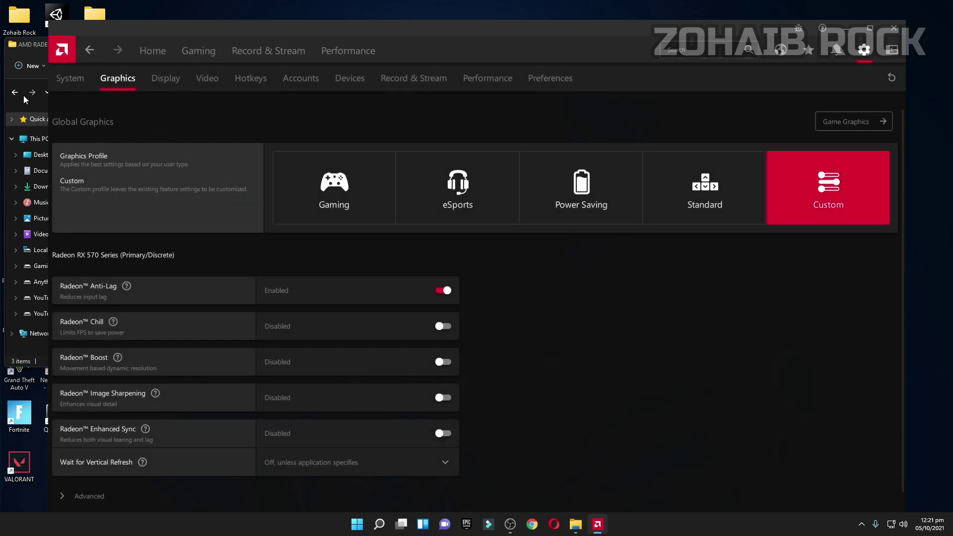
# Step: Close the settings pictures folder and set Wait for Vertical Refresh to "Off, unless application specifies"
pyautogui.click(34, 52)
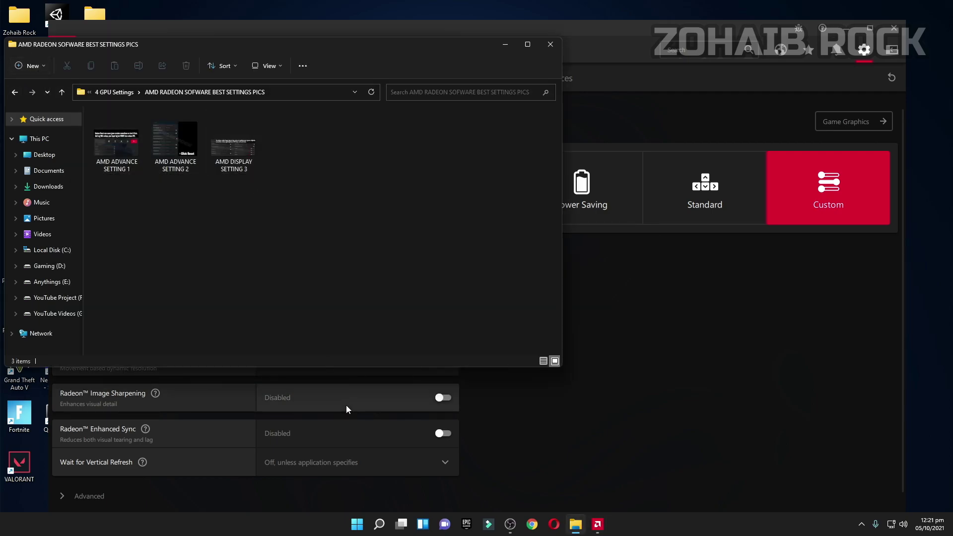
pyautogui.click(550, 44)
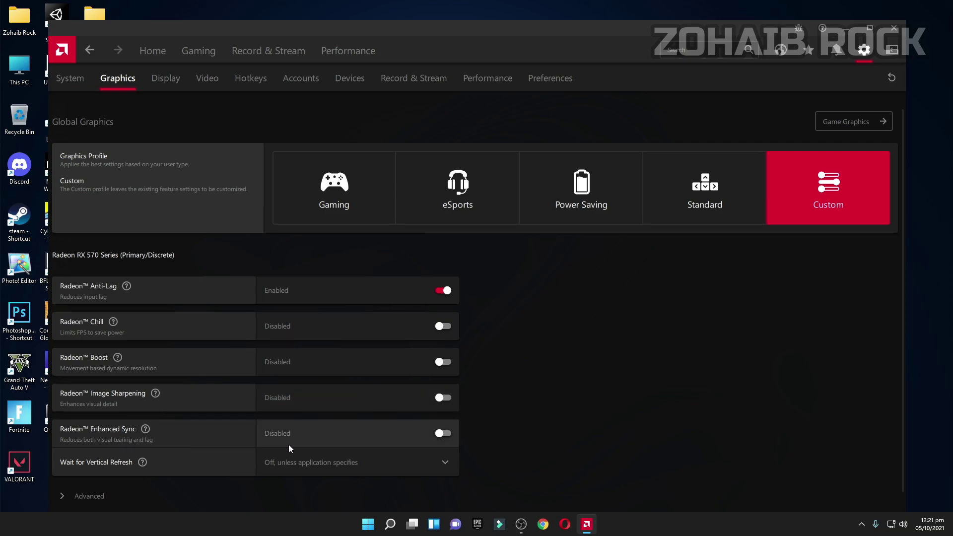
pyautogui.click(288, 463)
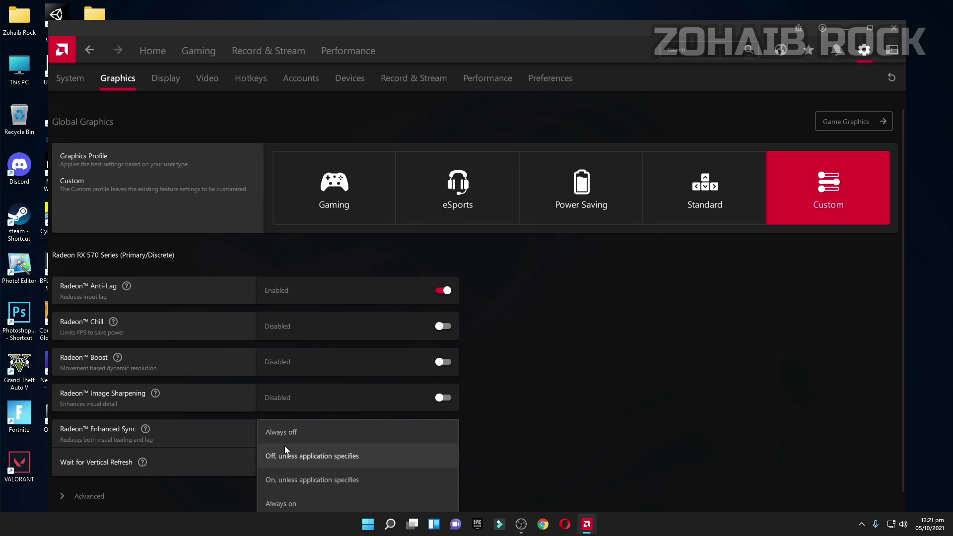
pyautogui.click(293, 457)
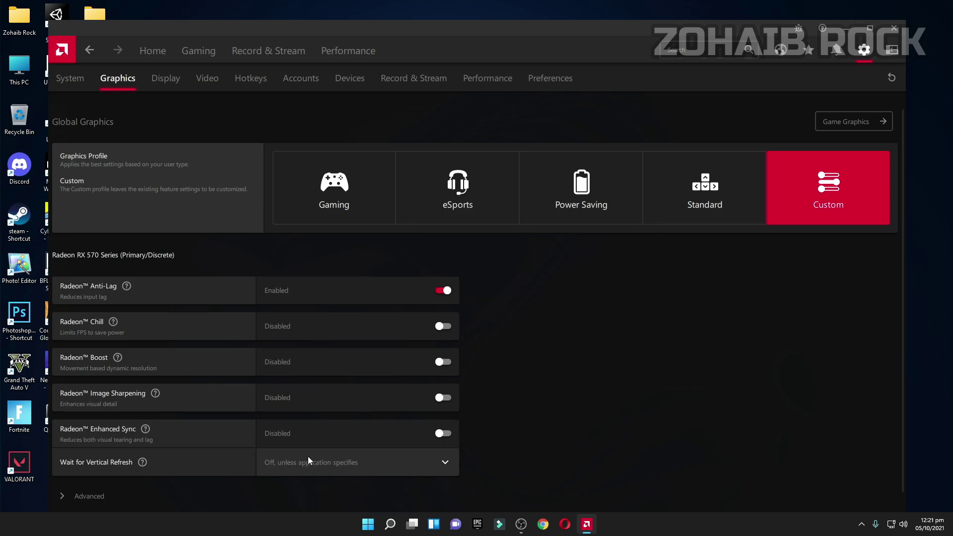
# Step: In the advanced graphics settings, set Anti-Aliasing to "Use application settings" and Anti-Aliasing Method to Multisampling
pyautogui.click(79, 496)
pyautogui.scroll(-6, 275, 374)
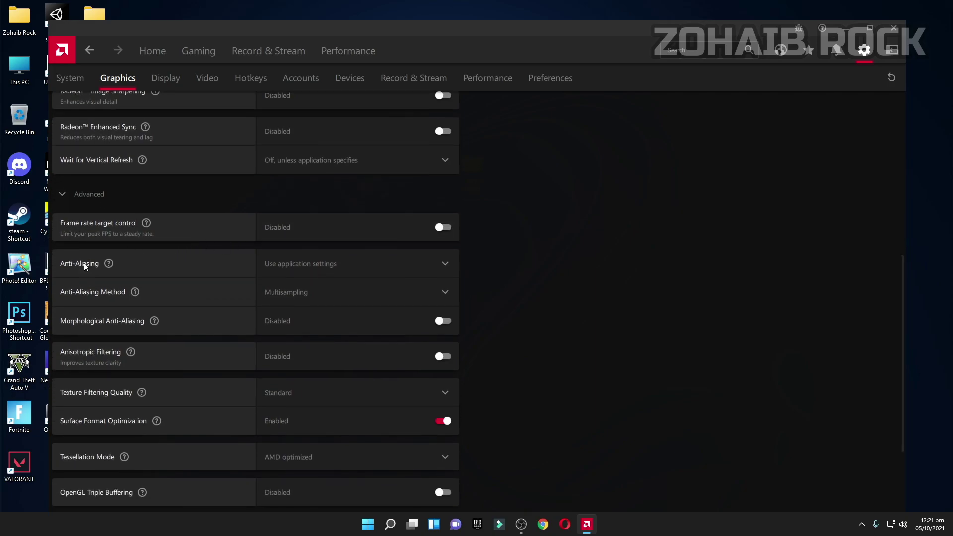
pyautogui.click(327, 268)
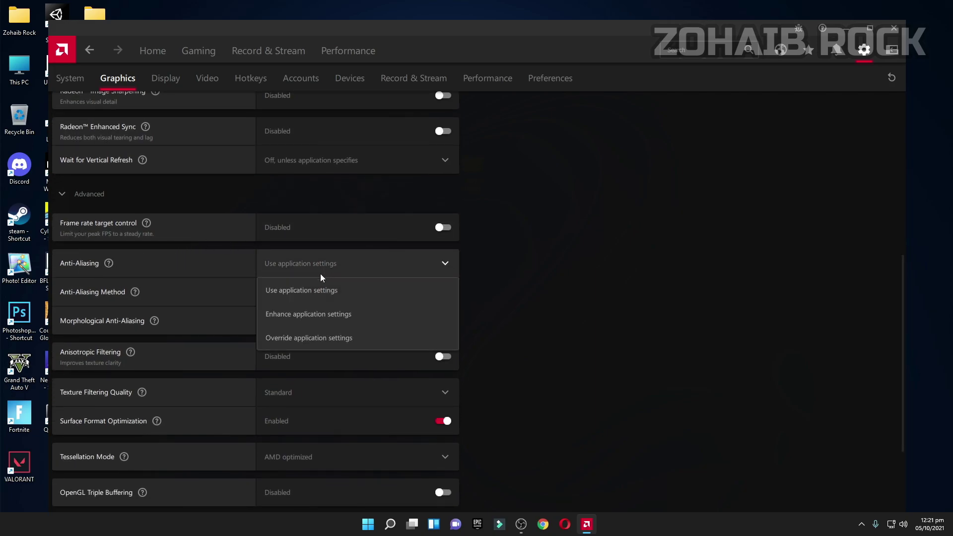
pyautogui.click(307, 288)
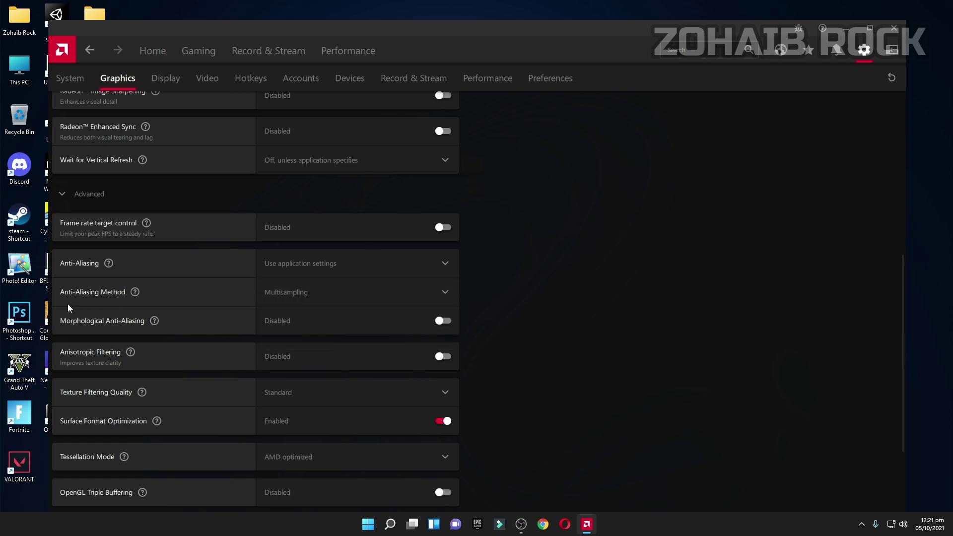
pyautogui.click(291, 296)
pyautogui.click(302, 318)
# Step: Set Texture Filtering Quality to Standard in the advanced graphics settings
pyautogui.click(277, 401)
pyautogui.click(293, 466)
pyautogui.click(293, 403)
pyautogui.click(286, 440)
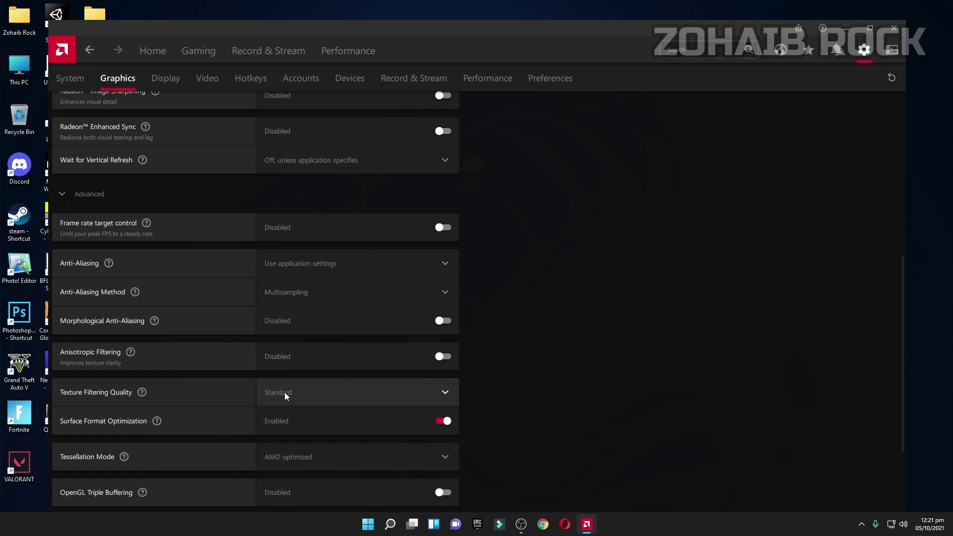
# Step: Review the remaining advanced graphics settings, followed by the Display and Video settings pages
pyautogui.scroll(-3, 236, 430)
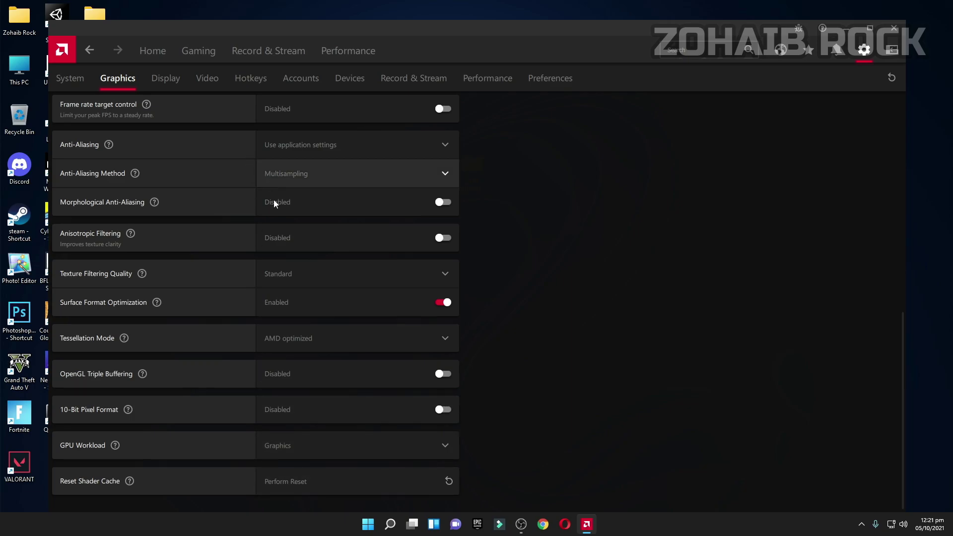
pyautogui.scroll(4, 293, 317)
pyautogui.scroll(3, 298, 303)
pyautogui.click(160, 82)
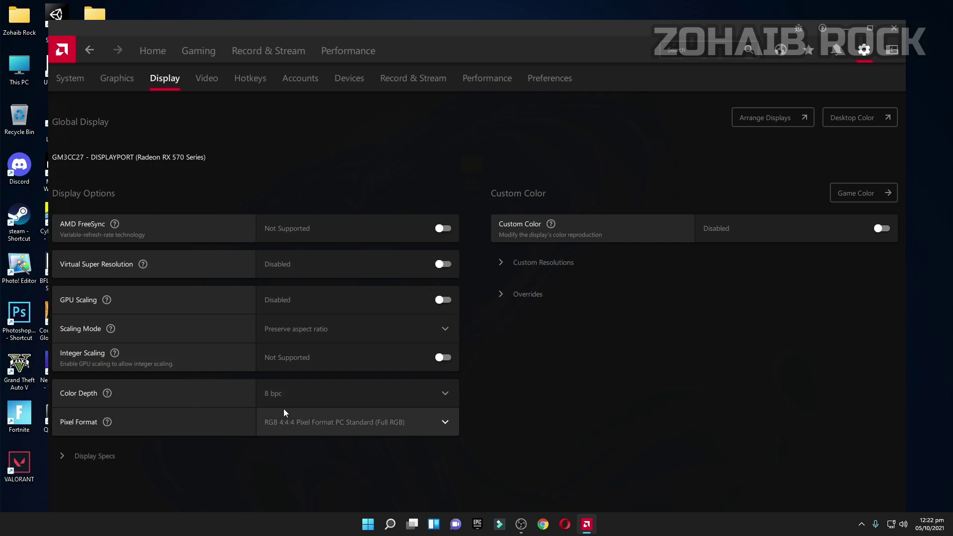
pyautogui.click(202, 82)
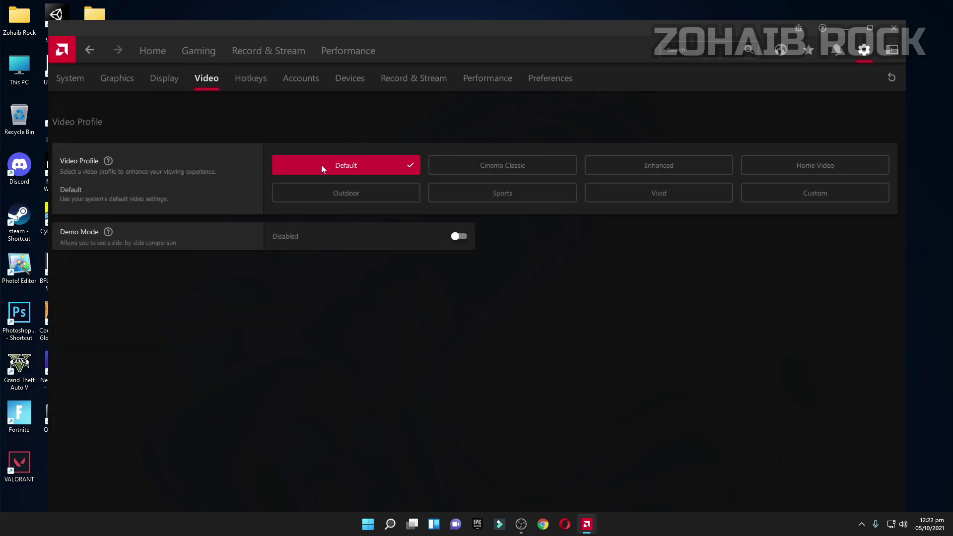
# Step: In the Hotkeys settings, assign Ctrl+Num * to Toggle Recording and Ctrl+Num - to Take Screenshot
pyautogui.click(241, 84)
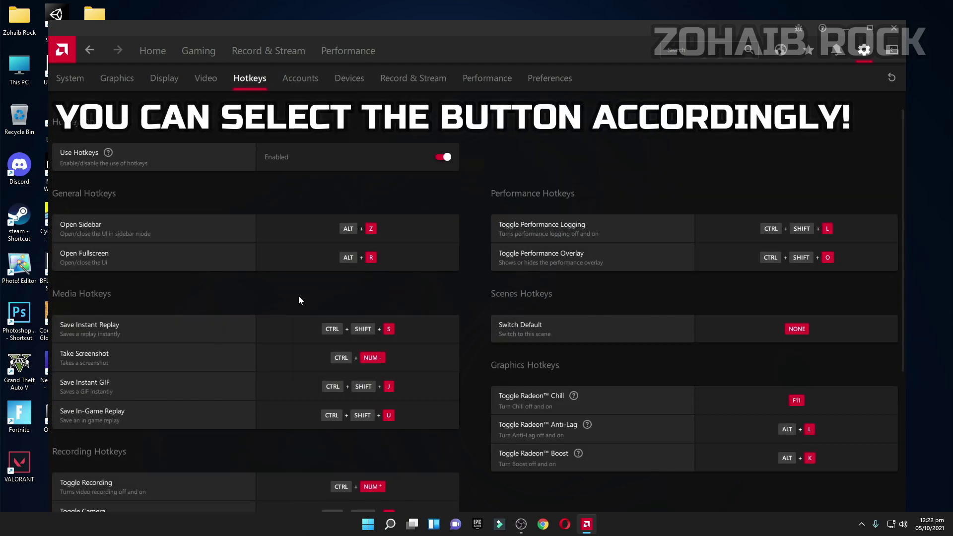
pyautogui.scroll(-5, 427, 289)
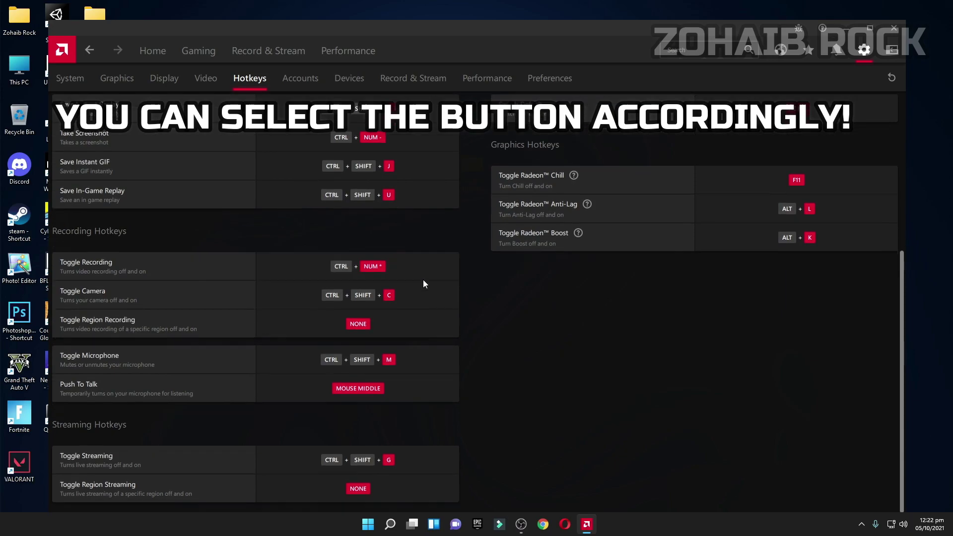
pyautogui.click(305, 270)
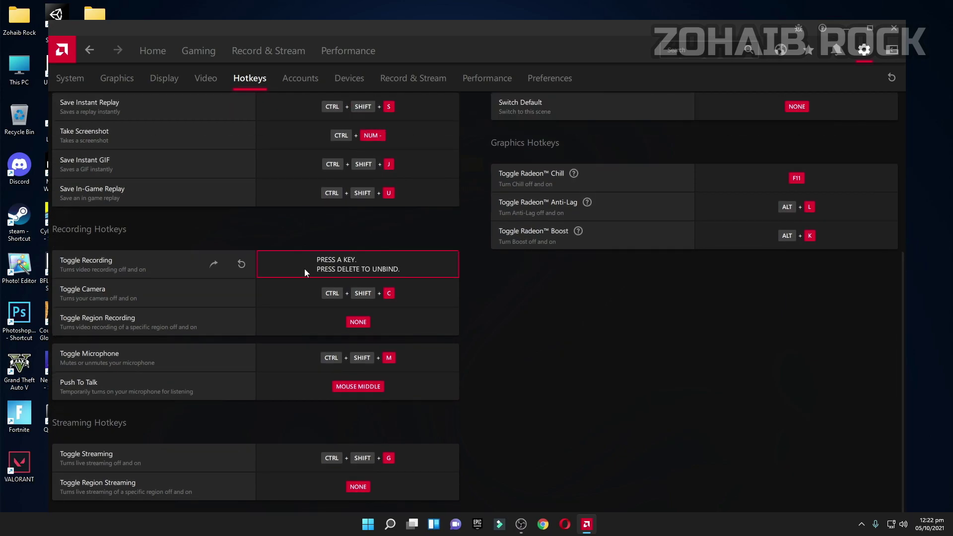
pyautogui.press('ctrl+KP_Multiply')
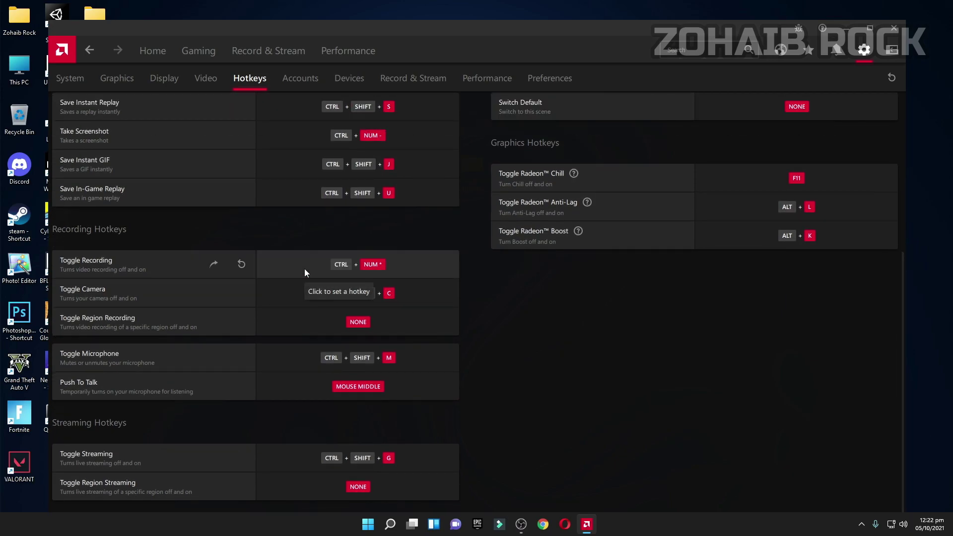
pyautogui.scroll(2, 223, 206)
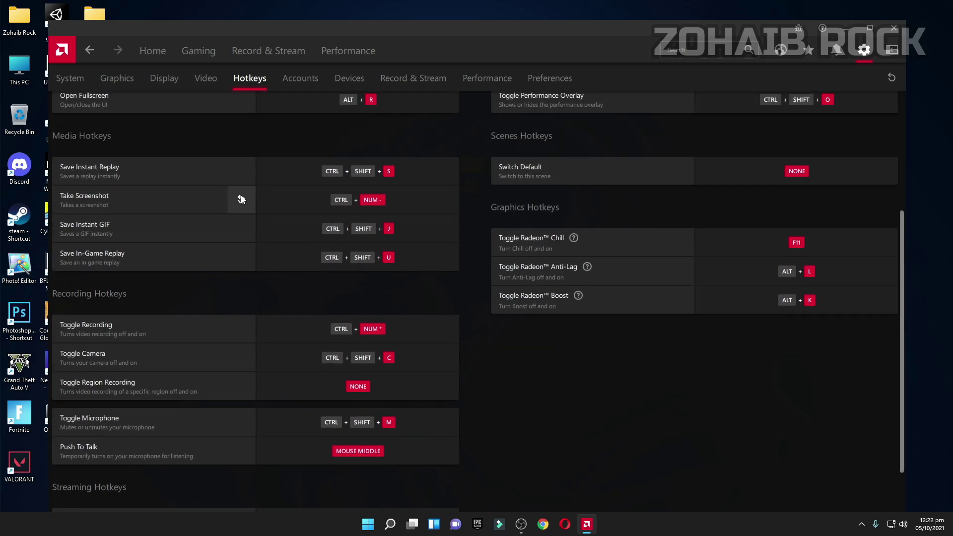
pyautogui.click(291, 206)
pyautogui.press('ctrl+KP_Subtract')
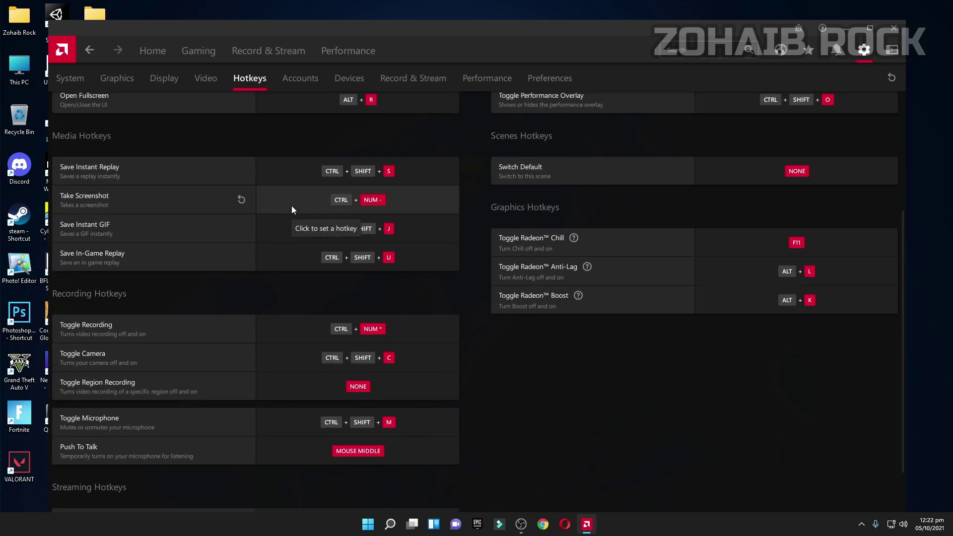
# Step: Assign Mouse Middle as the Push To Talk hotkey in the recording hotkeys
pyautogui.scroll(-2, 290, 209)
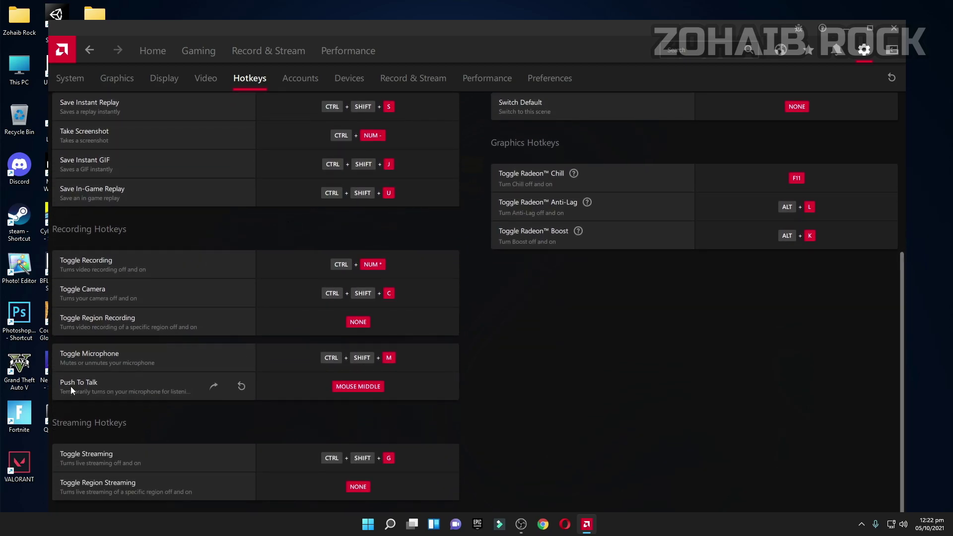
pyautogui.click(297, 386)
pyautogui.middleClick(295, 386)
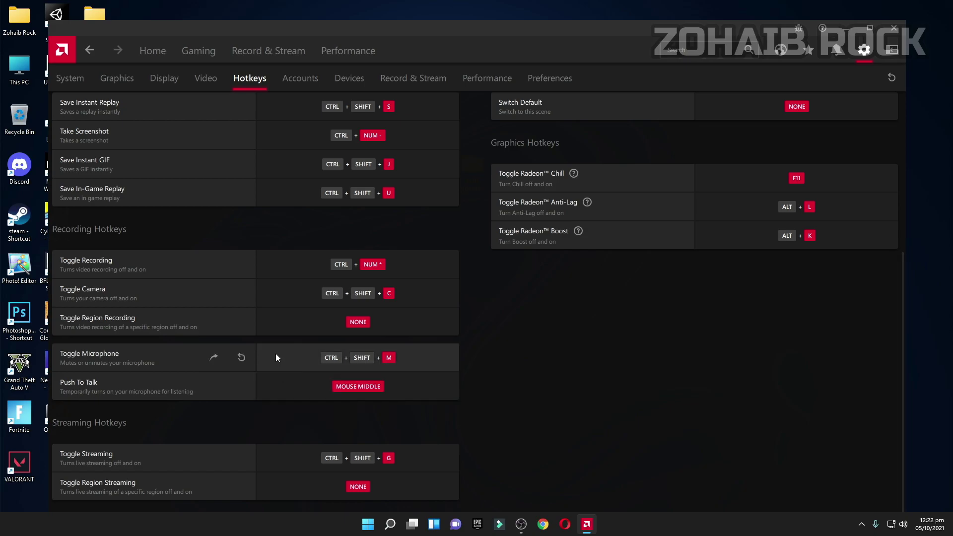
pyautogui.scroll(5, 447, 293)
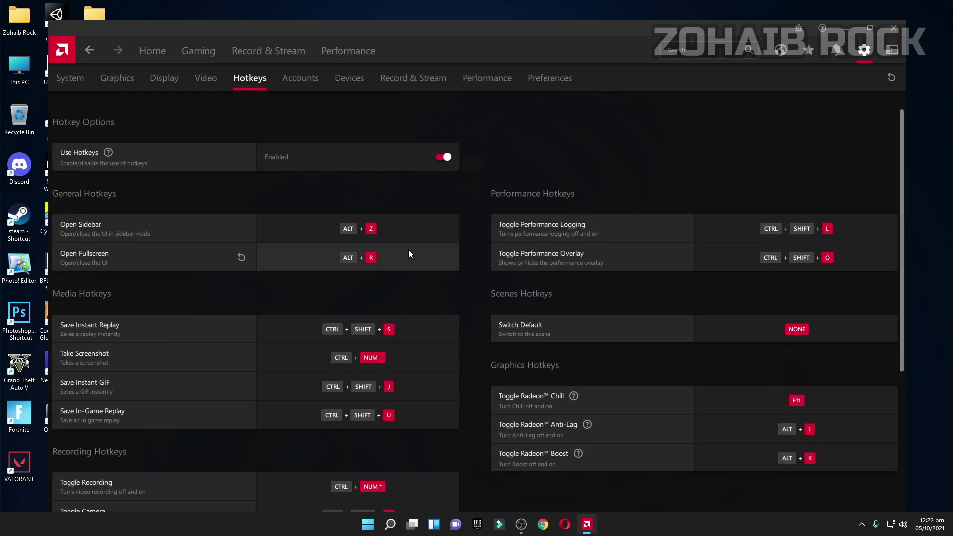
# Step: In the Record & Stream settings, make sure Record Desktop is enabled and Show Indicator is disabled
pyautogui.click(315, 77)
pyautogui.click(344, 78)
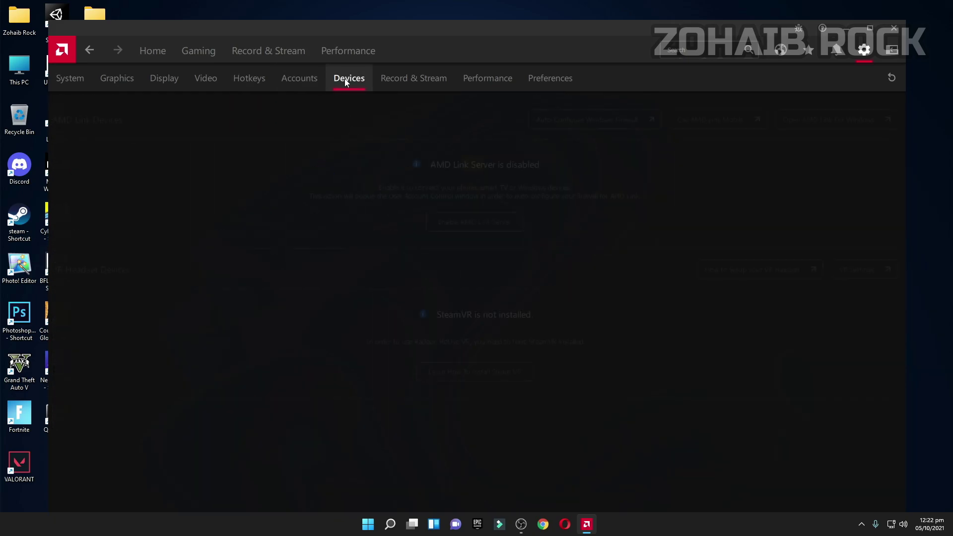
pyautogui.click(398, 83)
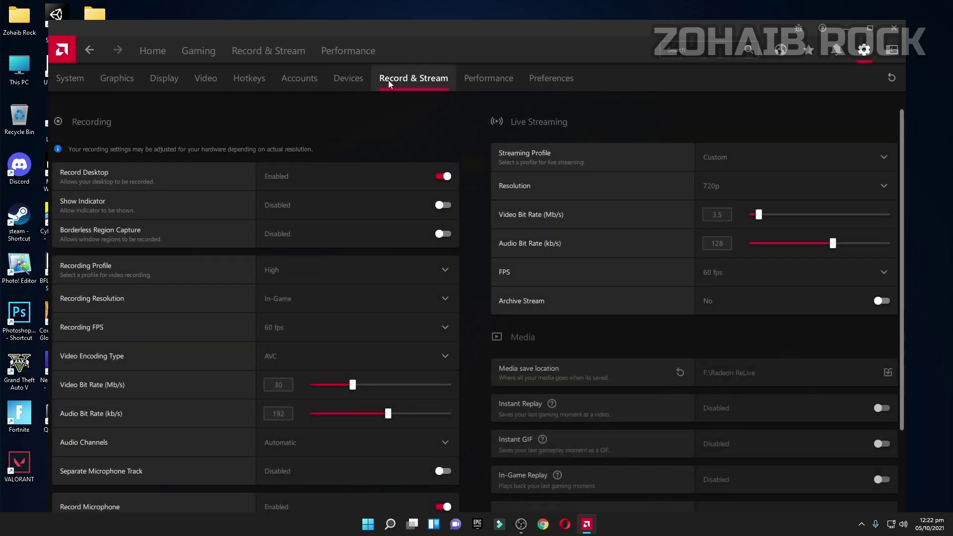
pyautogui.click(441, 177)
pyautogui.click(441, 177)
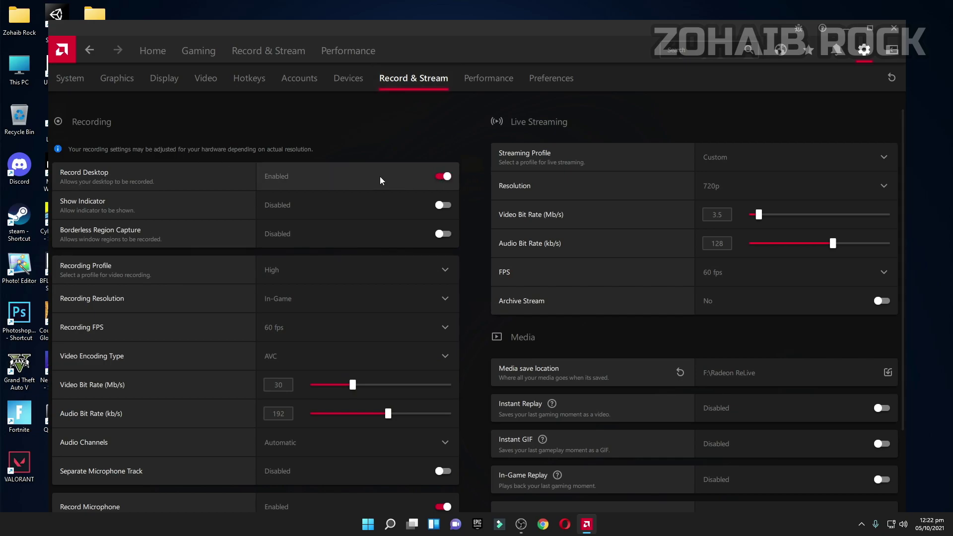
pyautogui.click(297, 209)
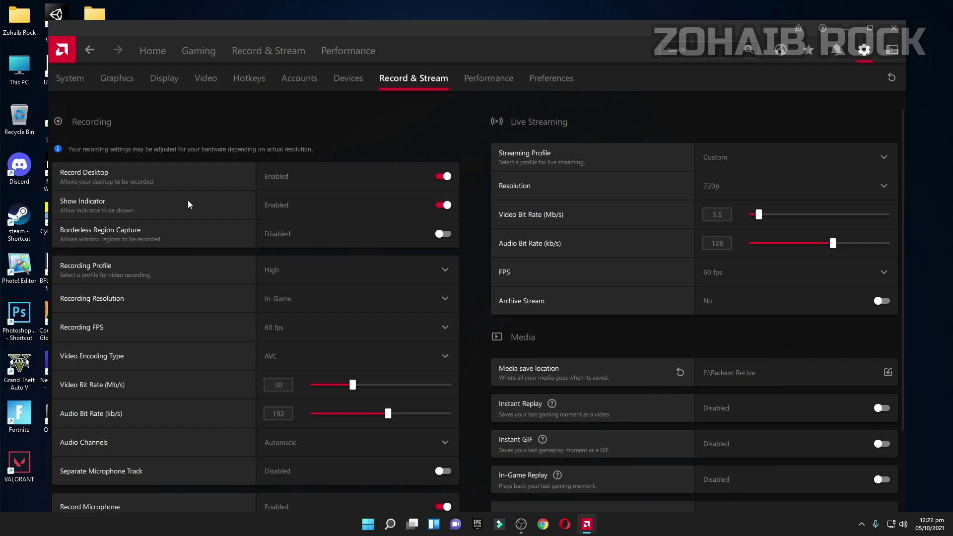
pyautogui.click(403, 210)
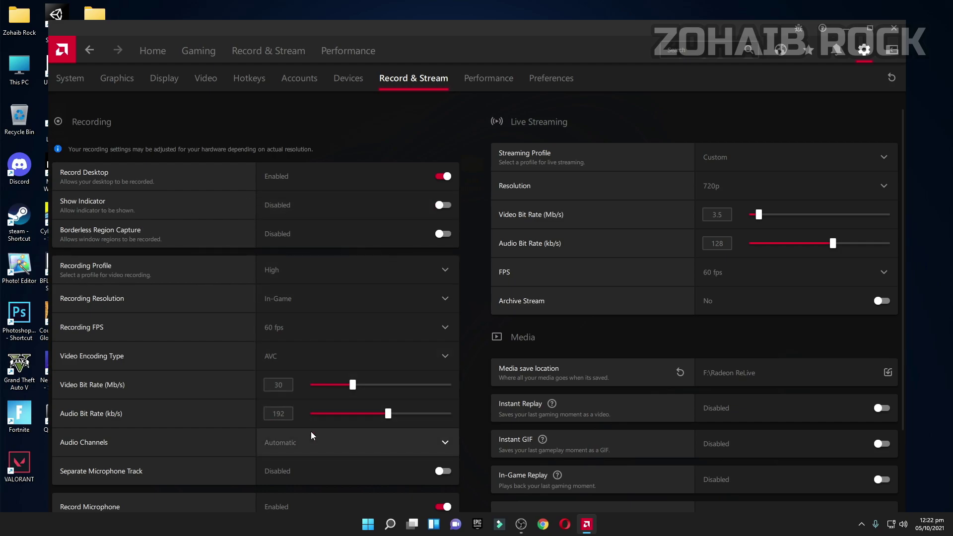
# Step: Set the Recording Resolution to In-Game and the Recording Profile to High
pyautogui.click(294, 271)
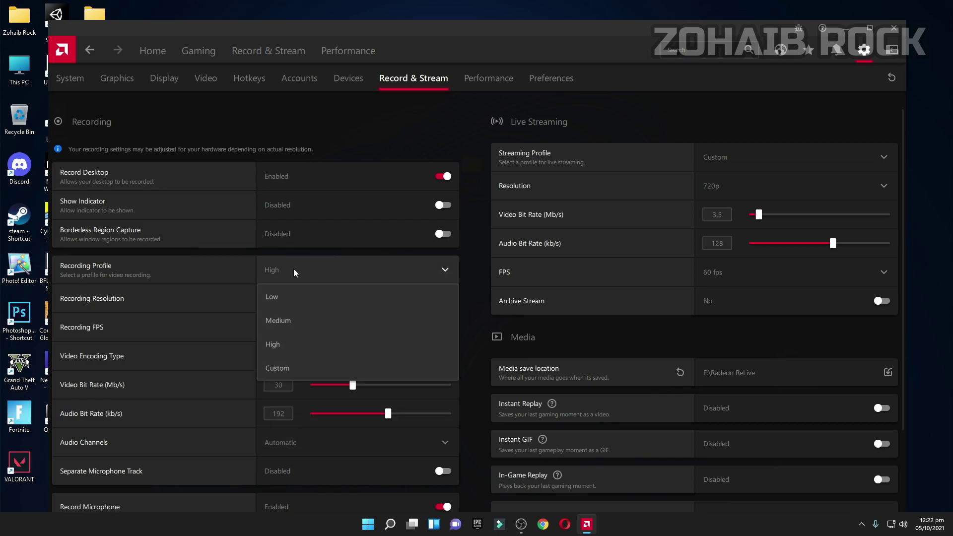
pyautogui.click(286, 346)
pyautogui.click(285, 309)
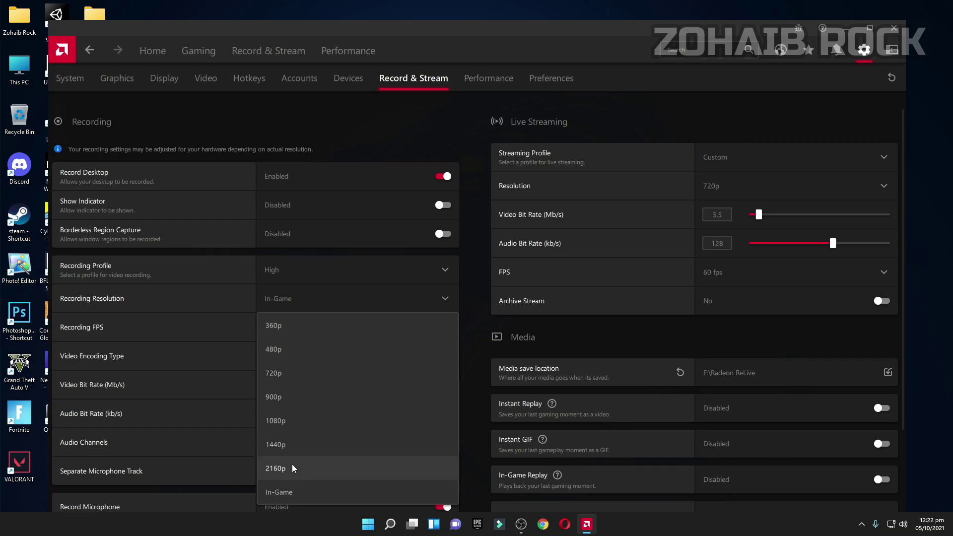
pyautogui.click(285, 493)
pyautogui.click(289, 270)
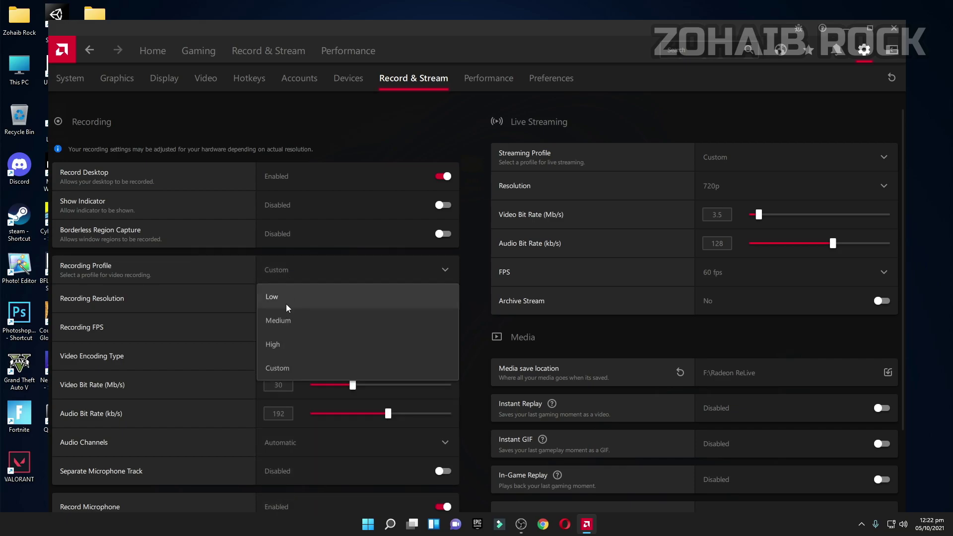
pyautogui.click(274, 347)
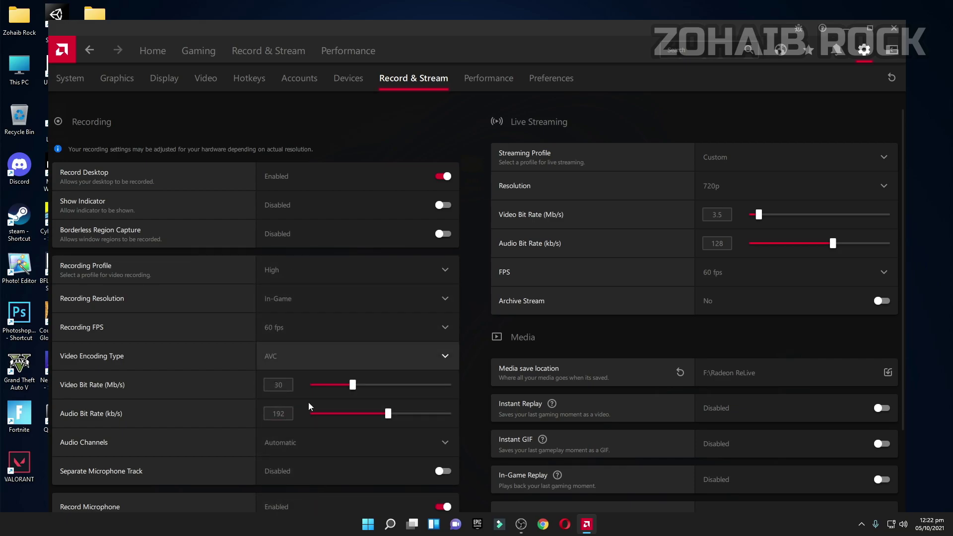
# Step: Make sure Record Microphone and Push To Talk are both enabled in the recording settings
pyautogui.scroll(-2, 301, 293)
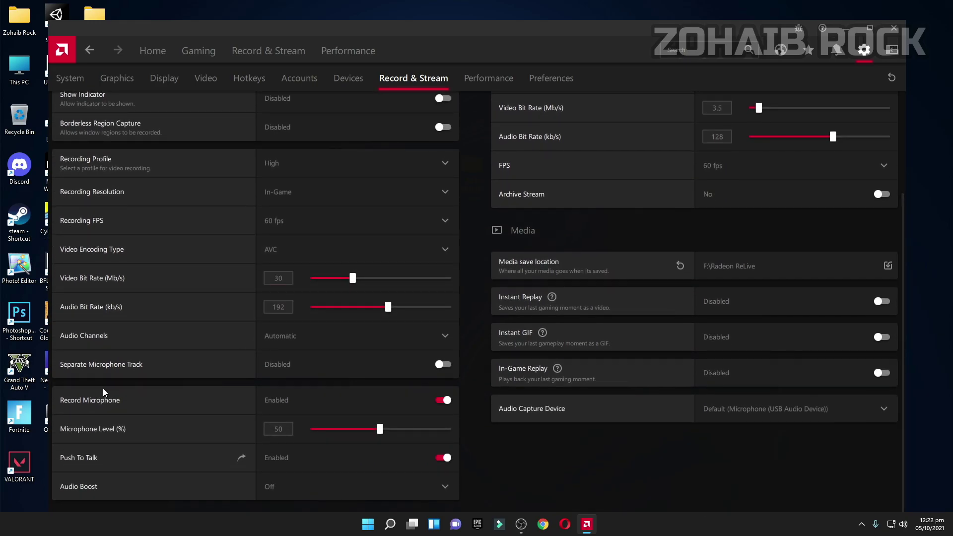
pyautogui.click(437, 404)
pyautogui.click(420, 406)
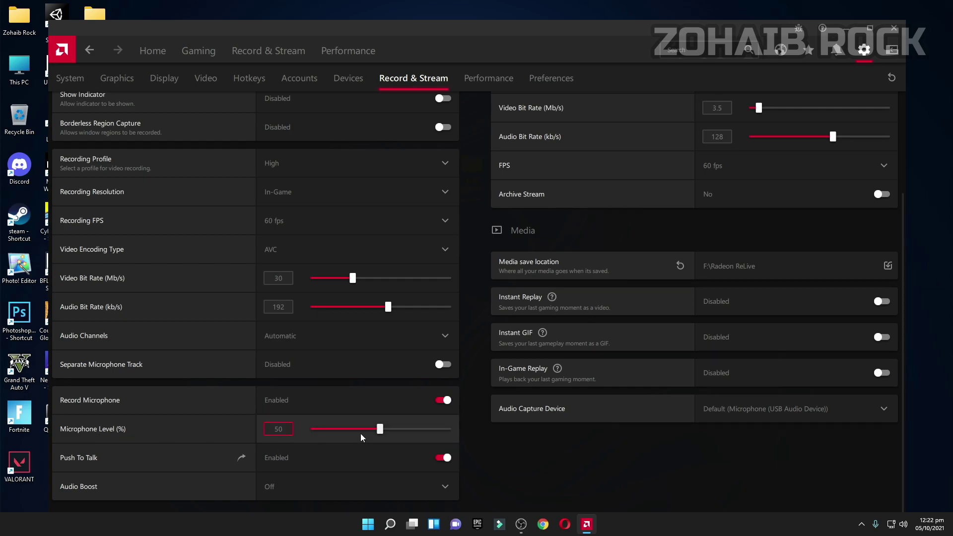
pyautogui.click(305, 460)
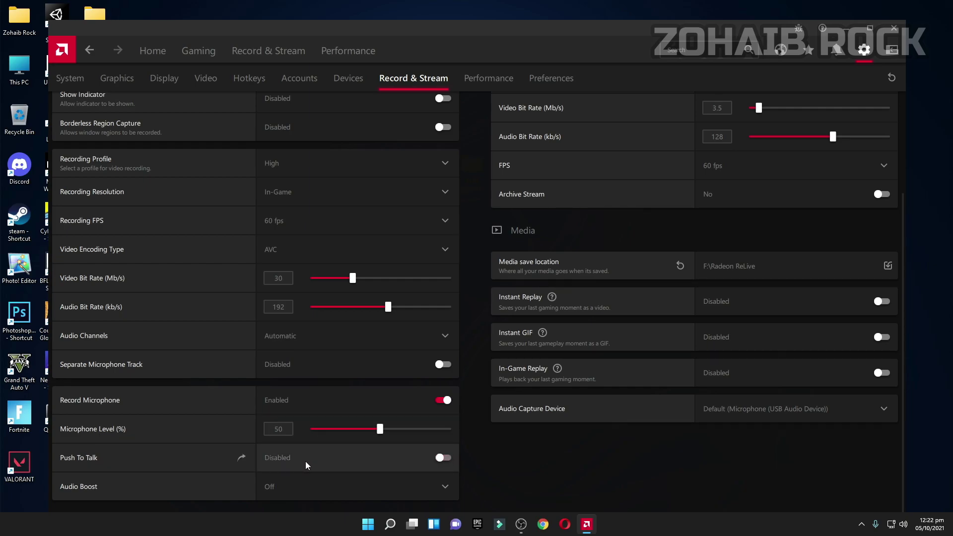
pyautogui.click(425, 458)
# Step: Configure live streaming with the High profile, 720p resolution and 60 fps
pyautogui.scroll(3, 325, 306)
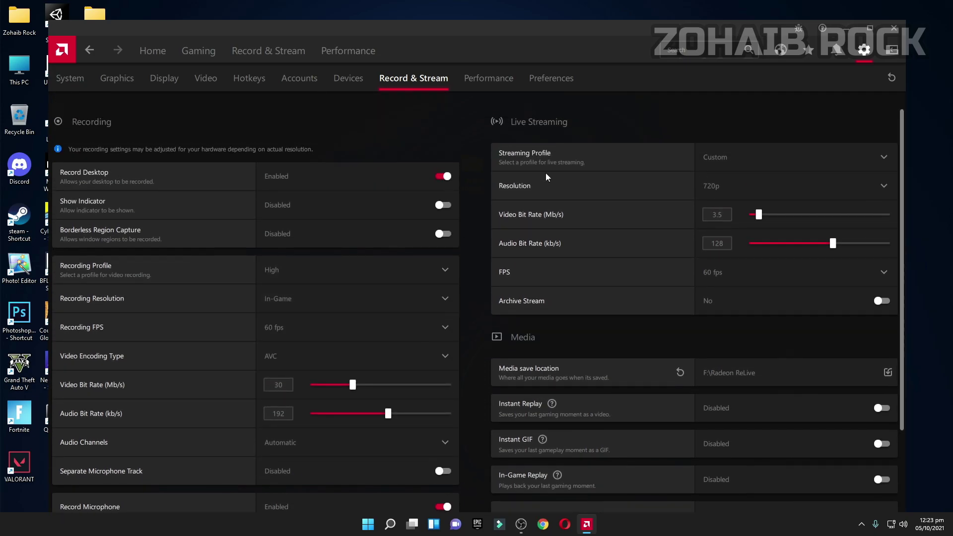
pyautogui.click(717, 159)
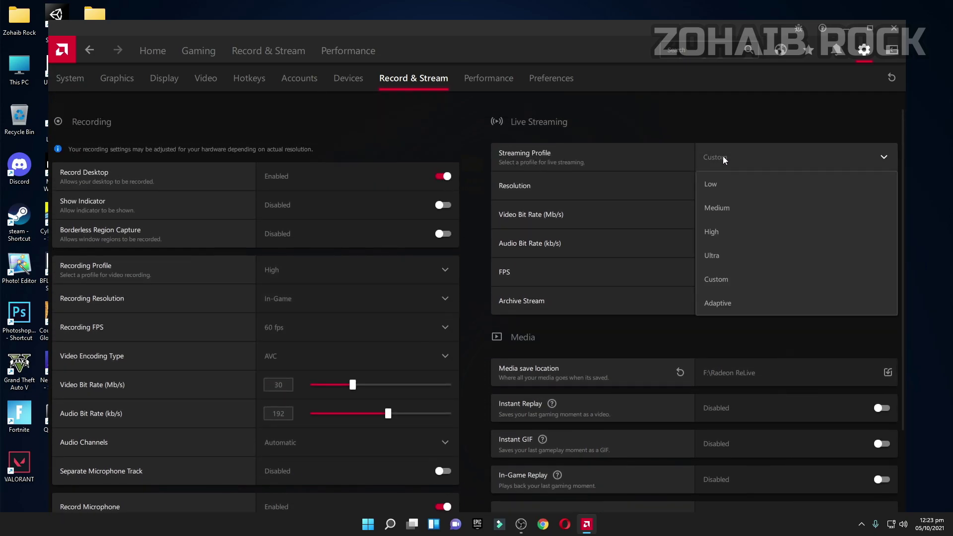
pyautogui.click(719, 231)
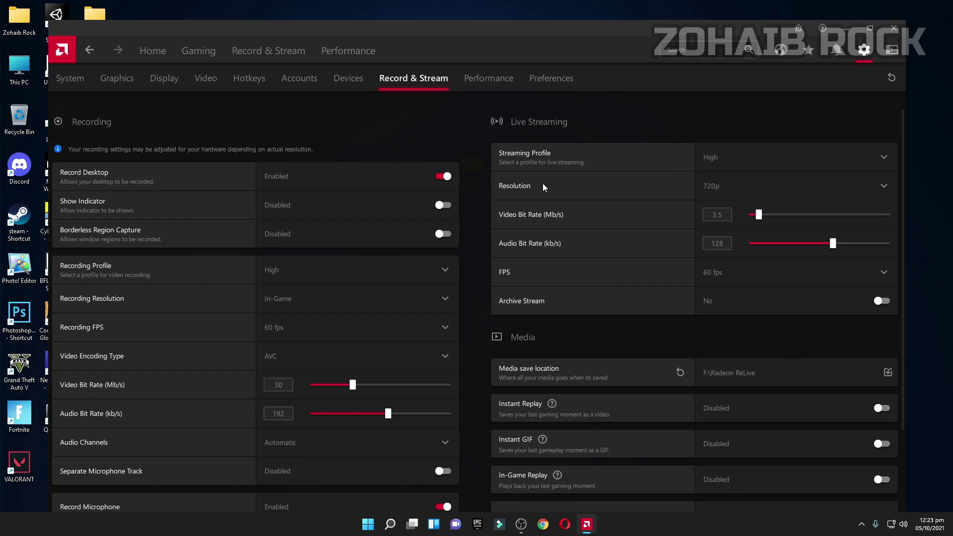
pyautogui.click(731, 187)
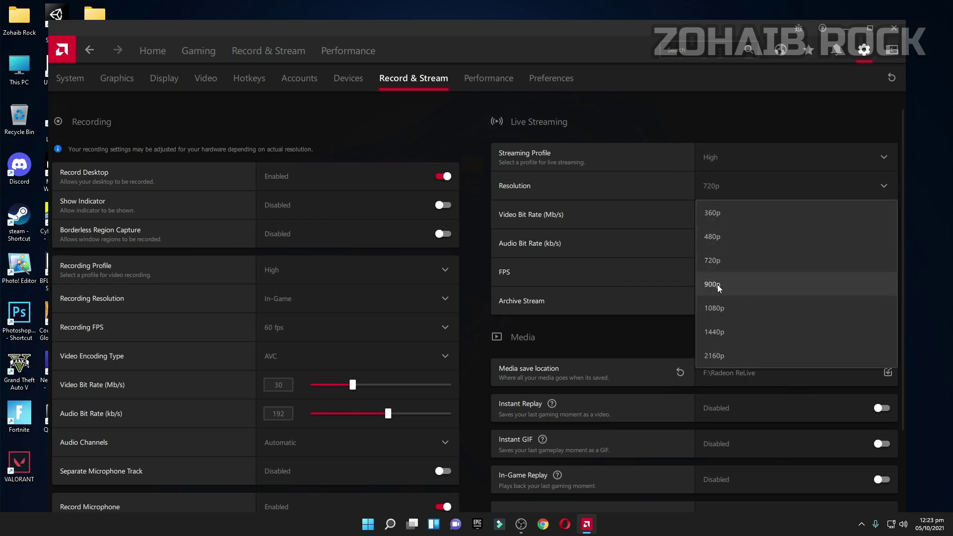
pyautogui.click(716, 257)
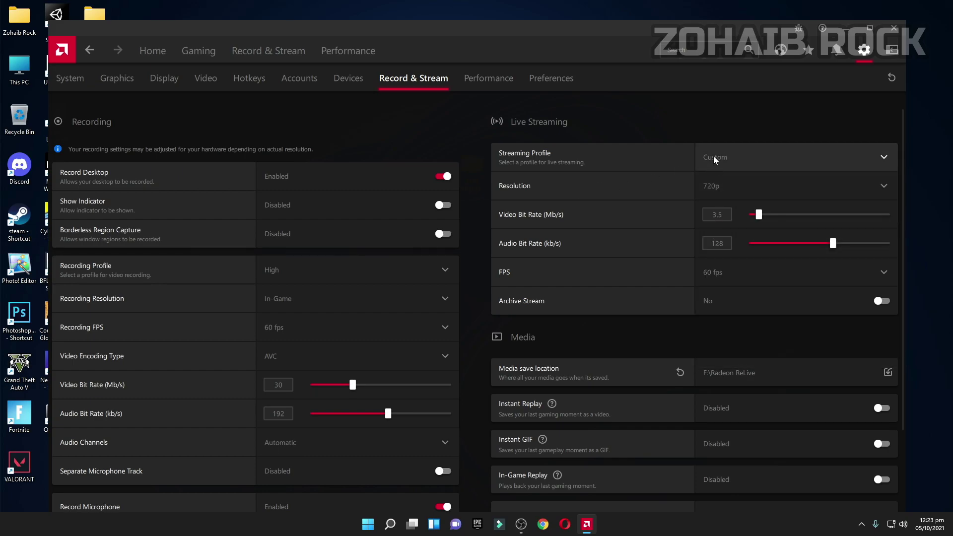
pyautogui.click(714, 157)
pyautogui.click(719, 234)
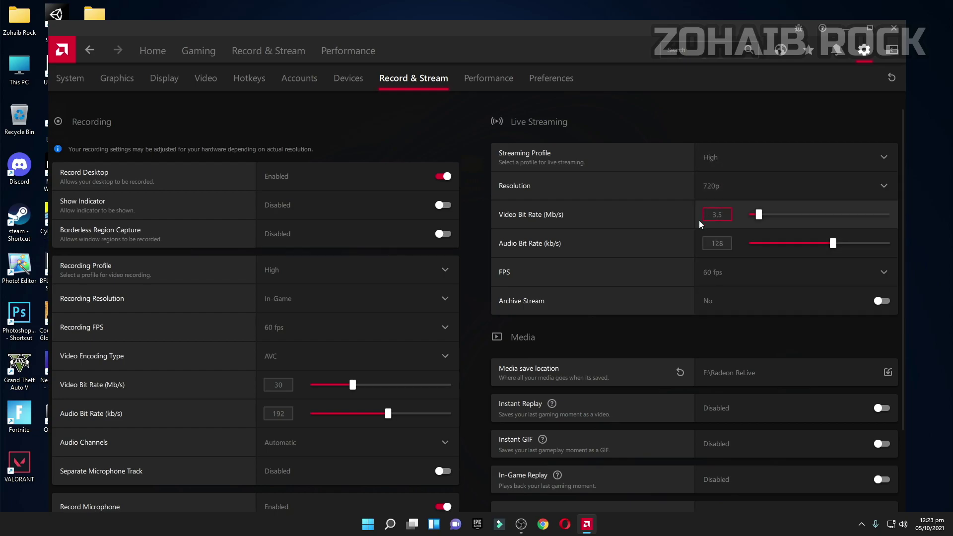
pyautogui.click(720, 274)
pyautogui.click(719, 324)
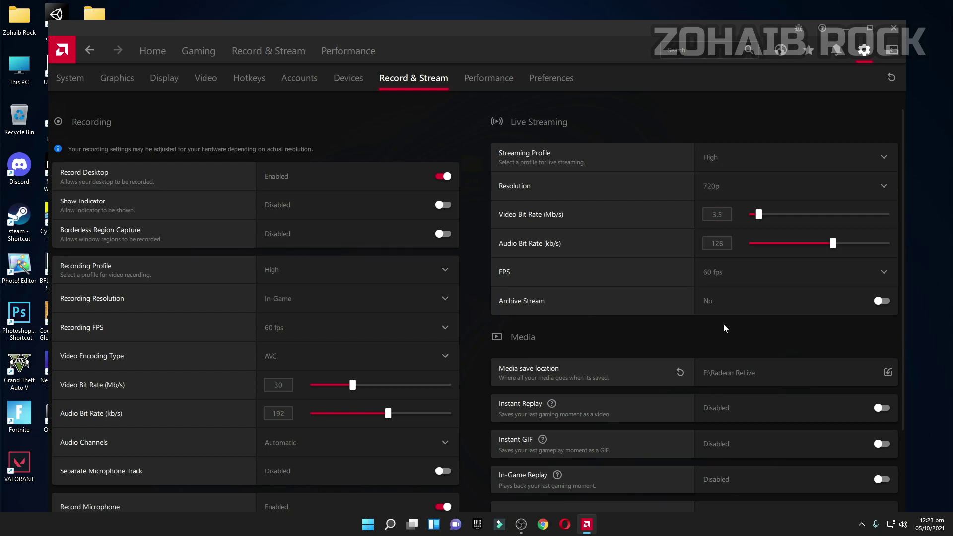
# Step: Set the media save location to the Radeon ReLive folder on the F: drive
pyautogui.scroll(-3, 680, 298)
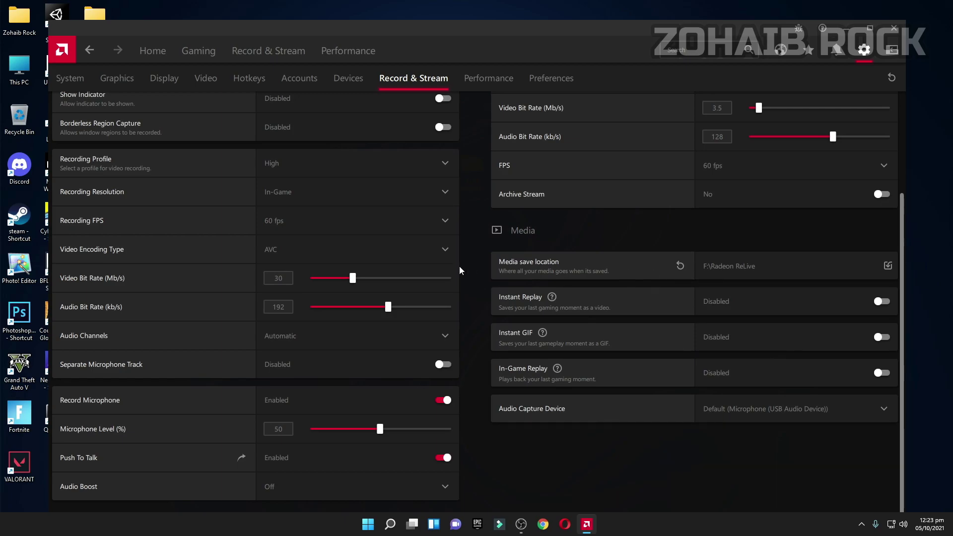
pyautogui.click(731, 268)
pyautogui.click(97, 229)
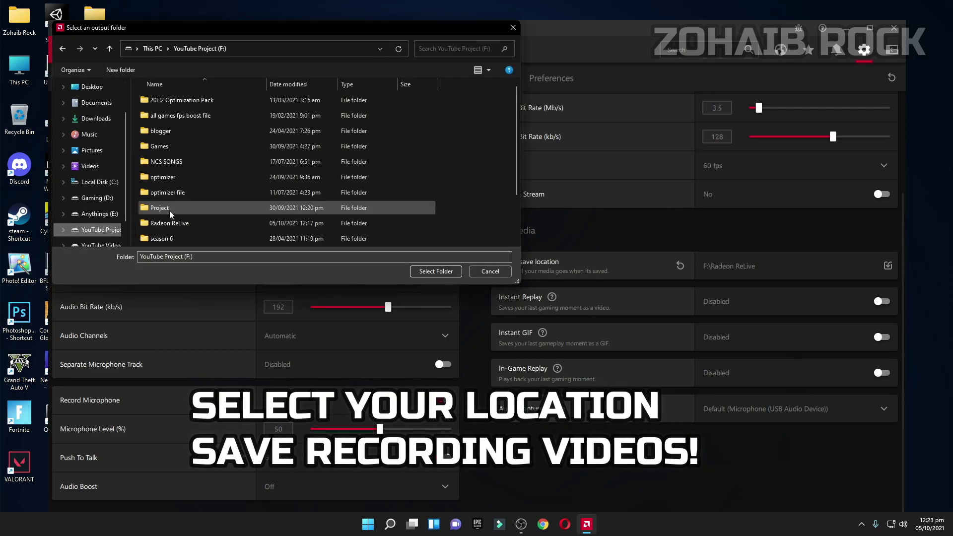
pyautogui.click(169, 223)
pyautogui.click(433, 271)
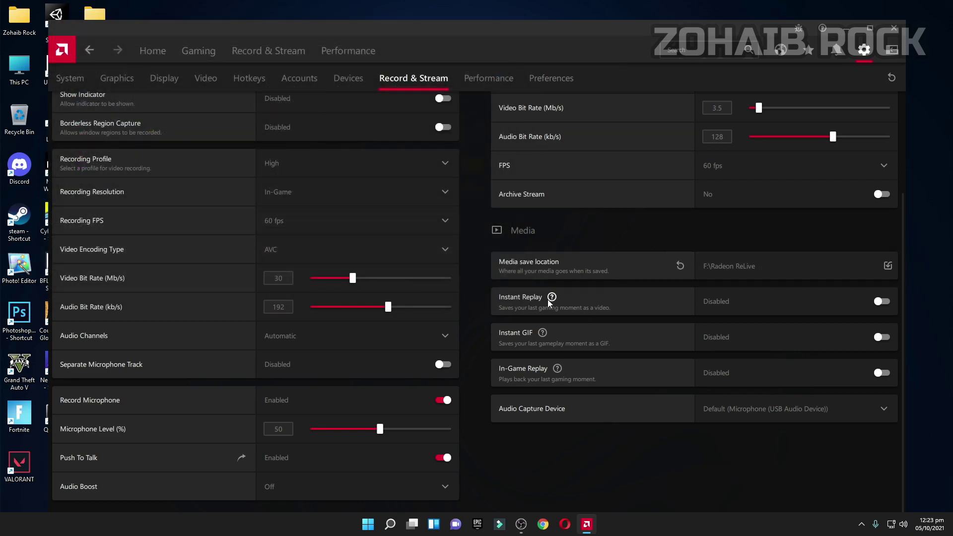
# Step: Try out Instant Replay and its duration setting, and turn Instant Replay back off
pyautogui.click(764, 306)
pyautogui.moveTo(764, 330); pyautogui.dragTo(766, 332)
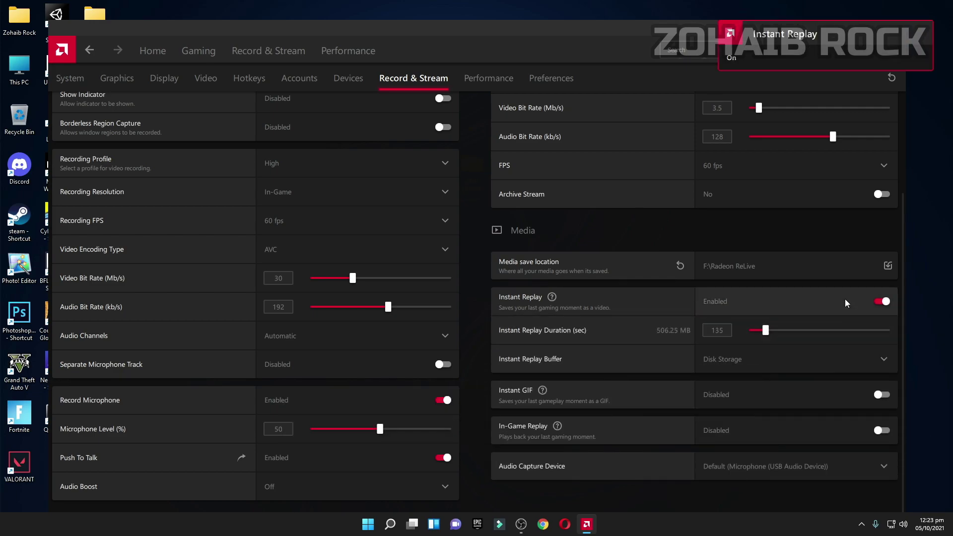
pyautogui.click(877, 301)
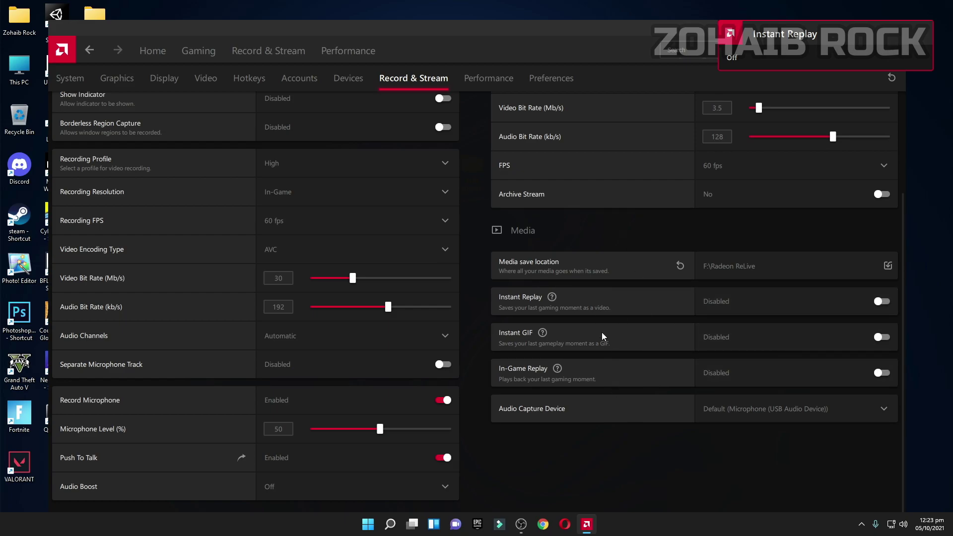
# Step: Review the metrics settings for performance and the VR streaming and general preferences
pyautogui.click(489, 78)
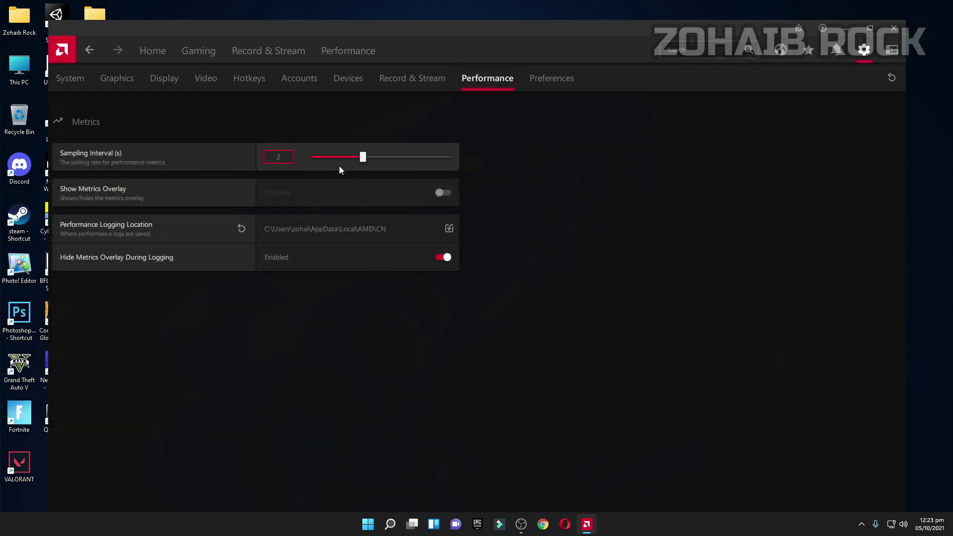
pyautogui.click(551, 81)
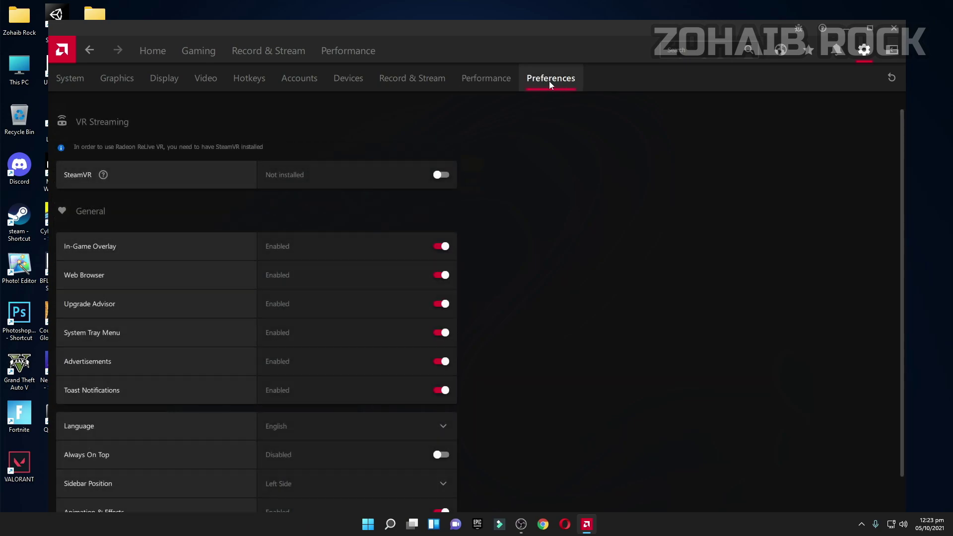
pyautogui.scroll(-1, 290, 263)
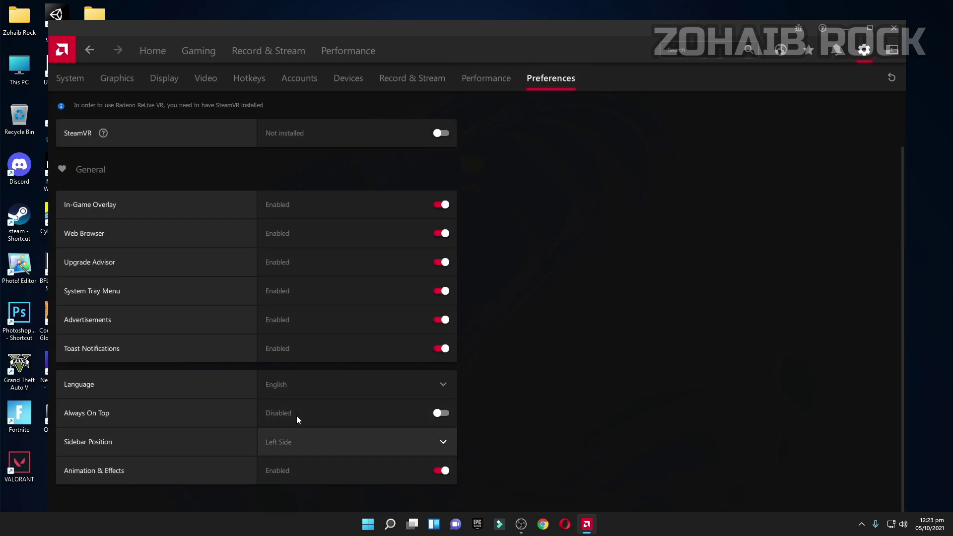
pyautogui.scroll(1, 320, 149)
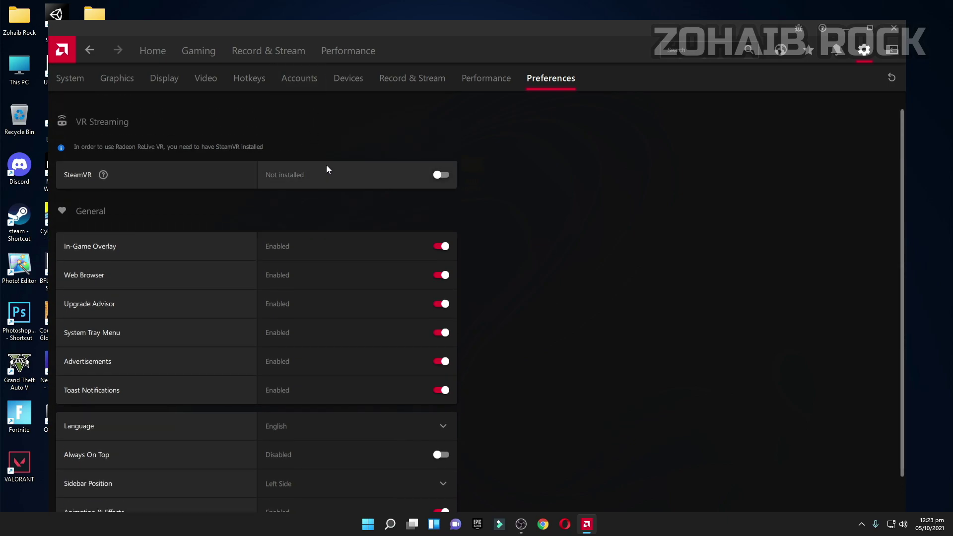
# Step: Enable the performance metrics overlay, try its size at 150%, and return it to 100%
pyautogui.click(341, 64)
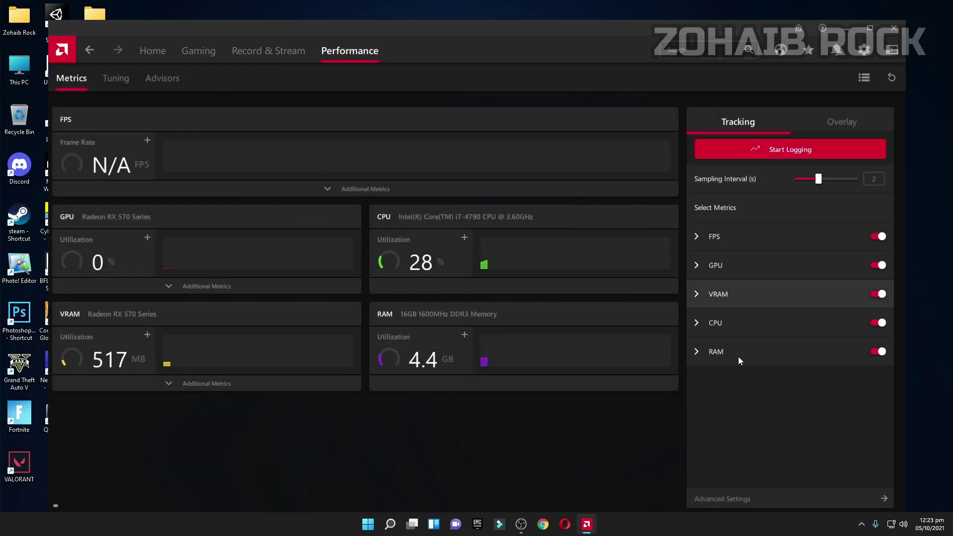
pyautogui.click(839, 121)
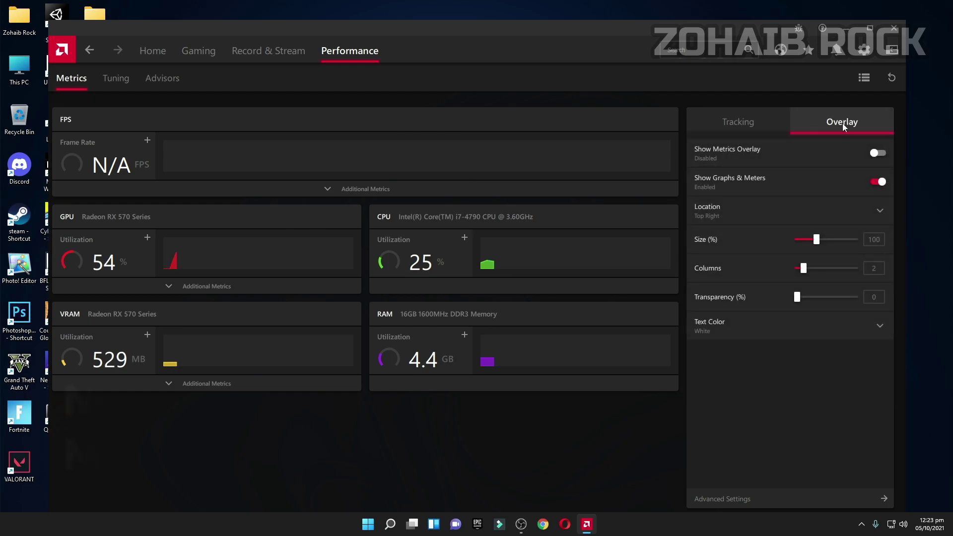
pyautogui.click(868, 156)
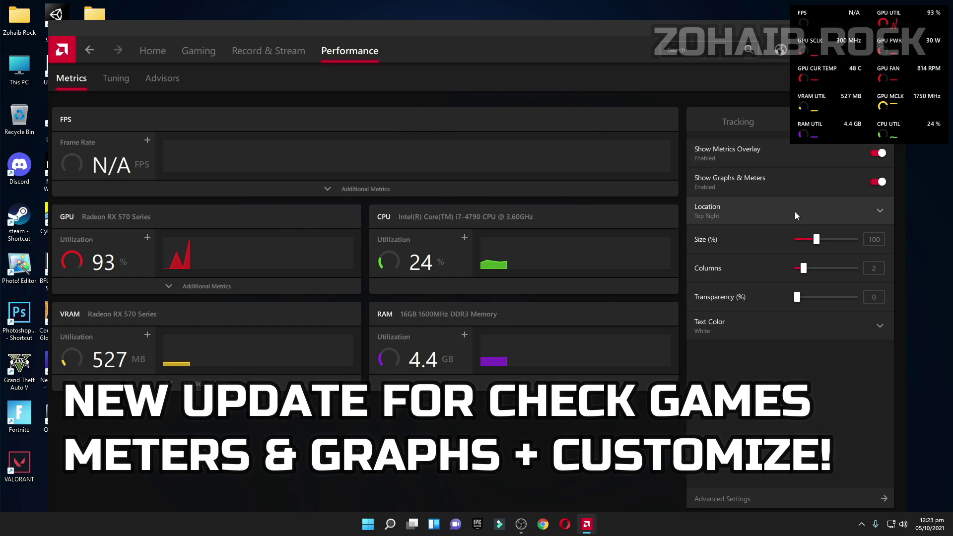
pyautogui.click(828, 241)
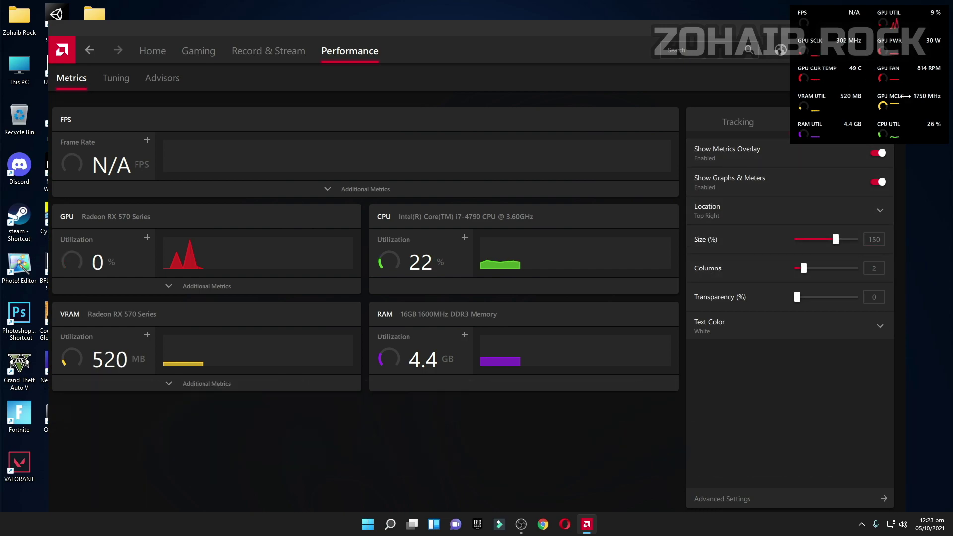
pyautogui.click(824, 243)
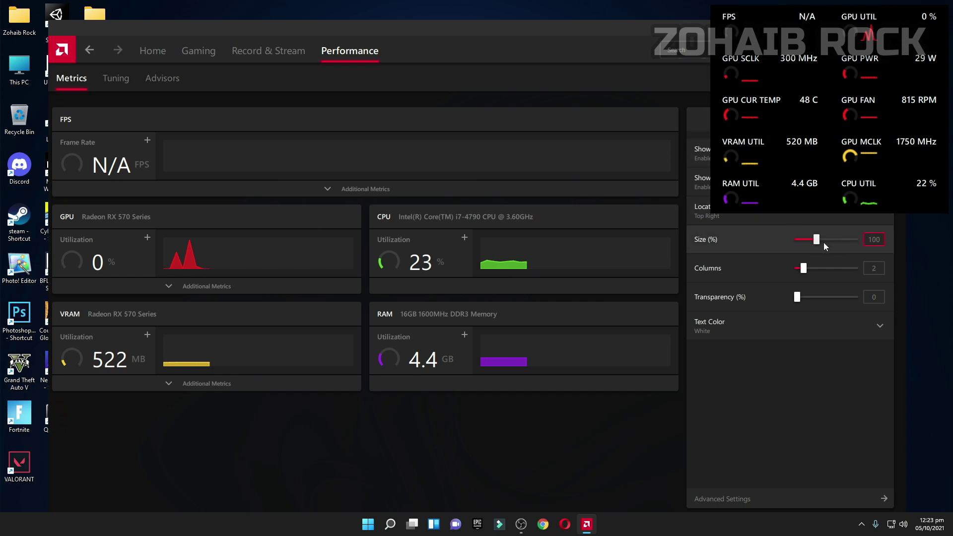
# Step: Try the metrics overlay with 10 columns and with higher transparency, restoring 2 columns and 0% transparency
pyautogui.moveTo(805, 269); pyautogui.dragTo(855, 268)
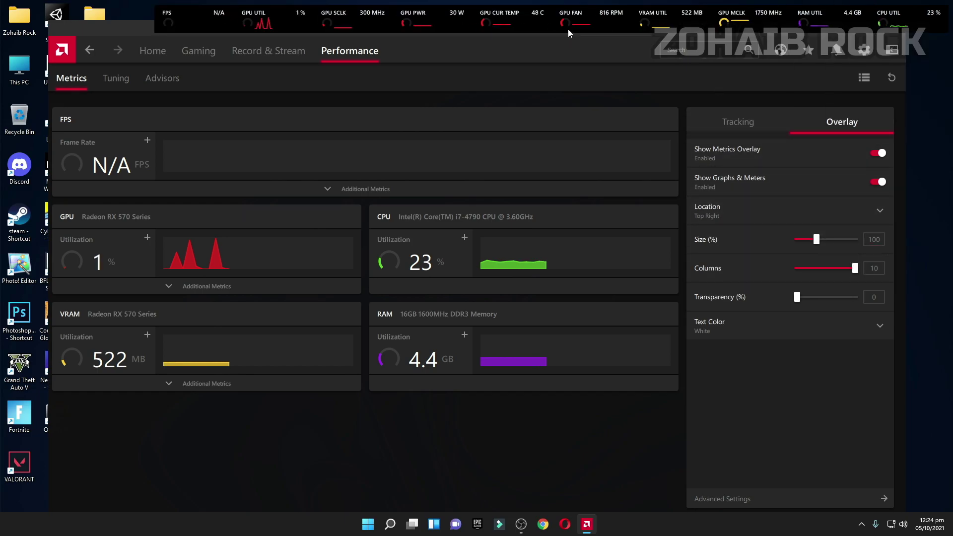
pyautogui.moveTo(854, 269); pyautogui.dragTo(805, 270)
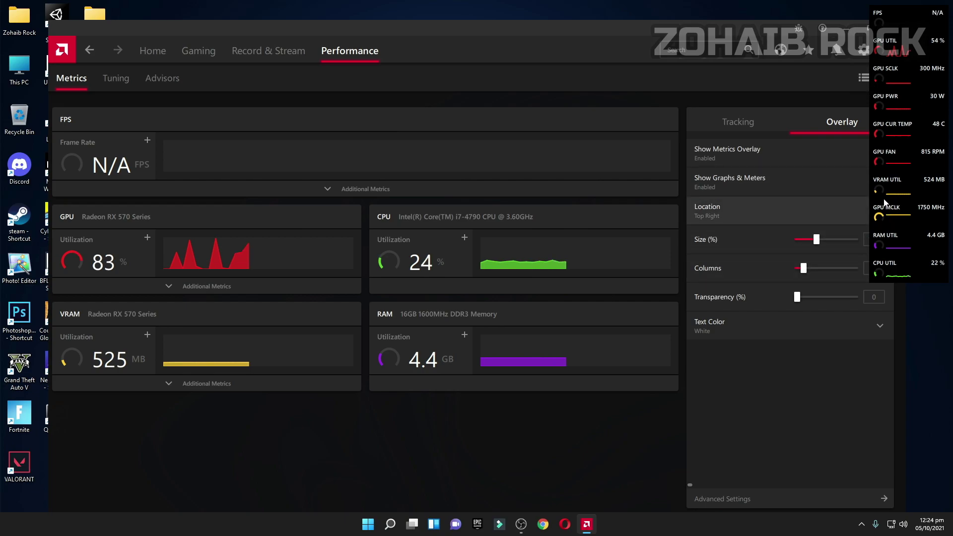
pyautogui.moveTo(798, 297); pyautogui.dragTo(832, 300)
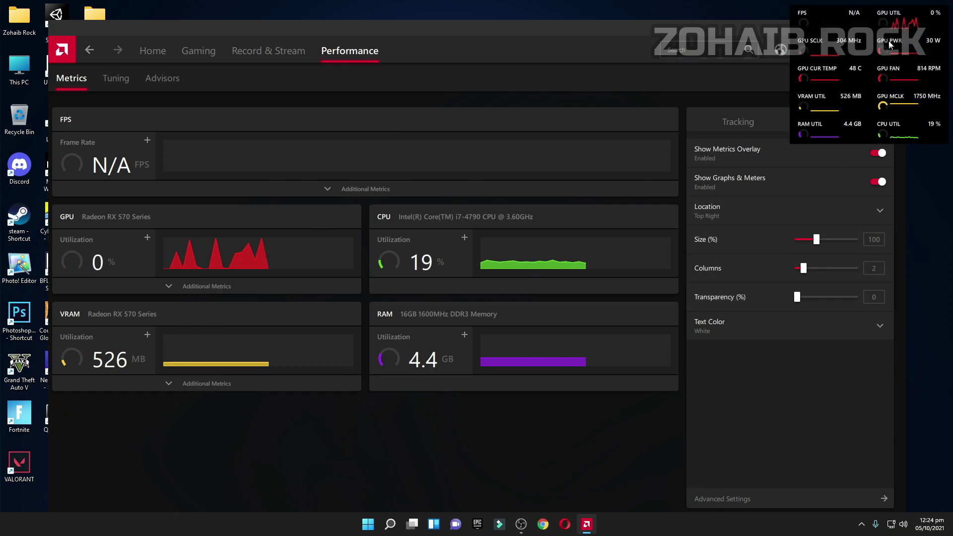
# Step: Try Green and Magenta as the overlay's text color, and set it back to White
pyautogui.click(734, 336)
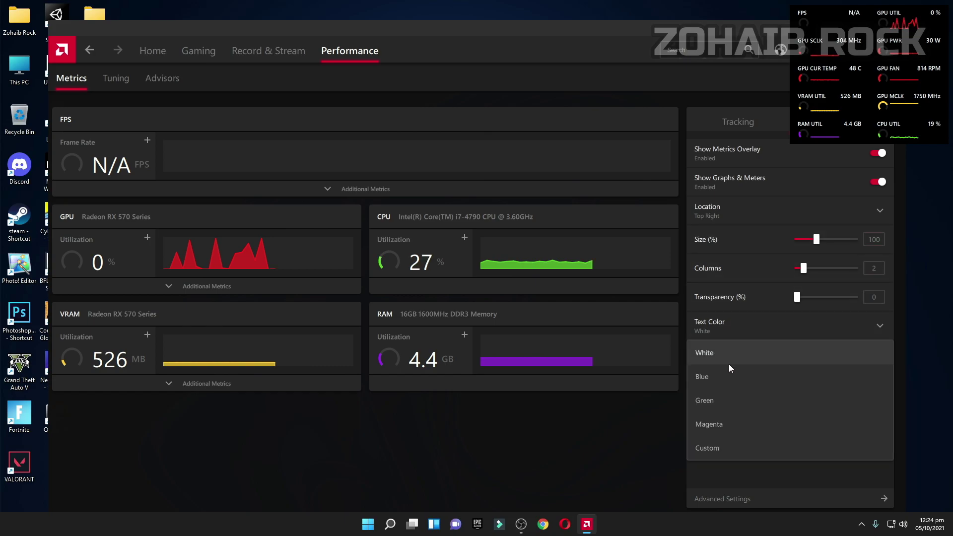
pyautogui.click(728, 399)
pyautogui.click(726, 333)
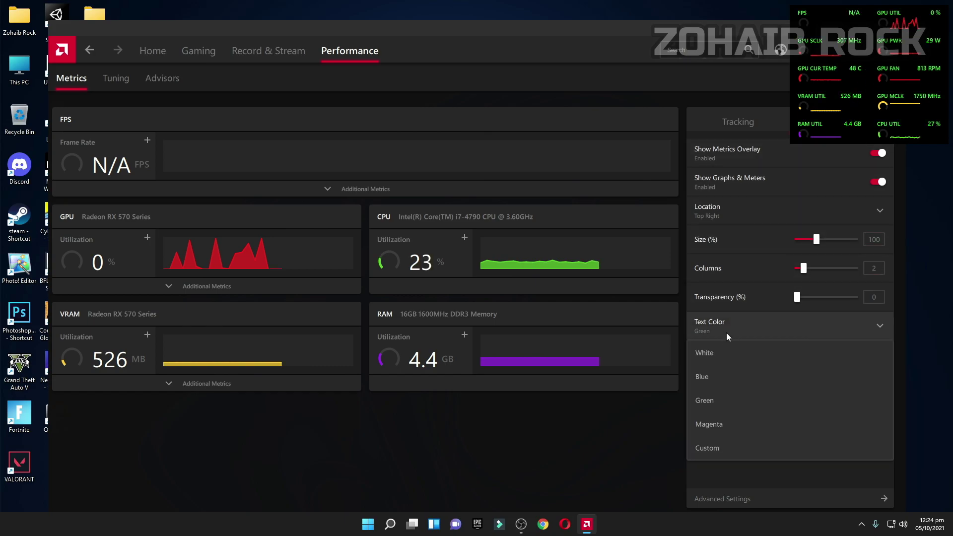
pyautogui.click(725, 423)
pyautogui.click(756, 336)
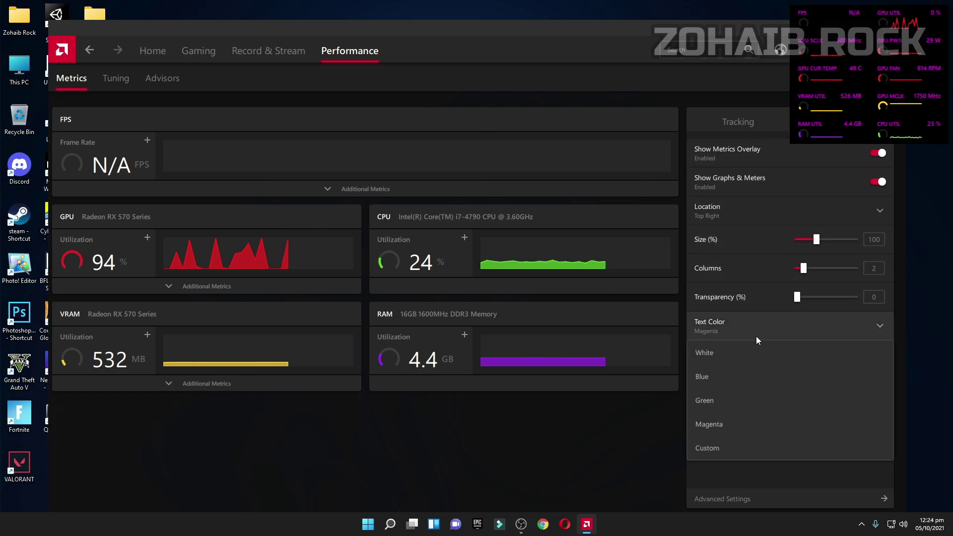
pyautogui.click(740, 356)
# Step: Try the Bottom Left and Bottom Right overlay locations, restore Top Right, and turn the metrics overlay off
pyautogui.click(768, 216)
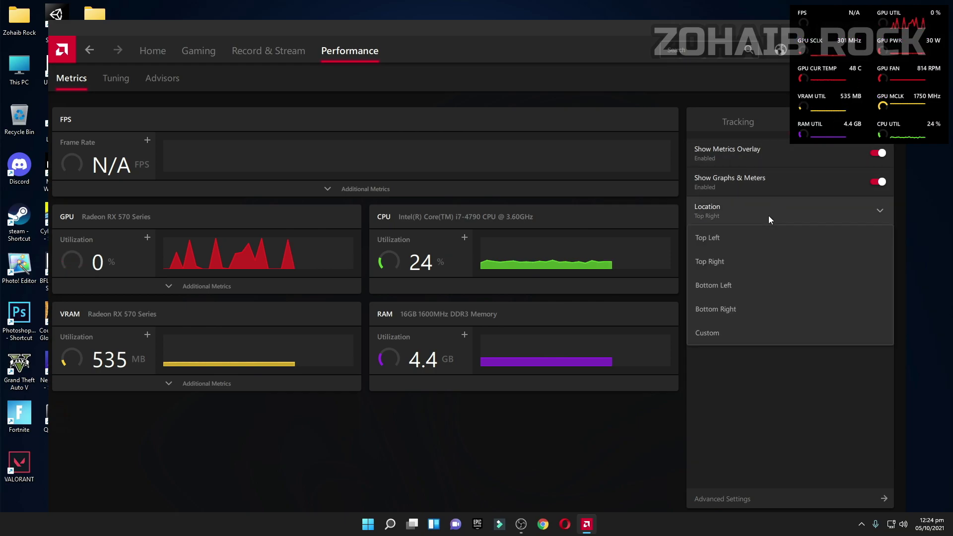
pyautogui.click(719, 269)
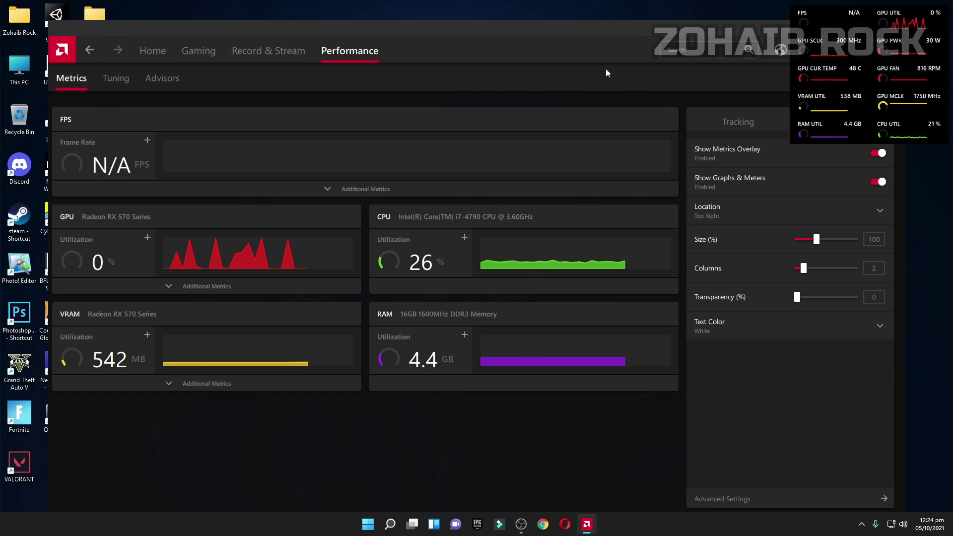
pyautogui.click(758, 216)
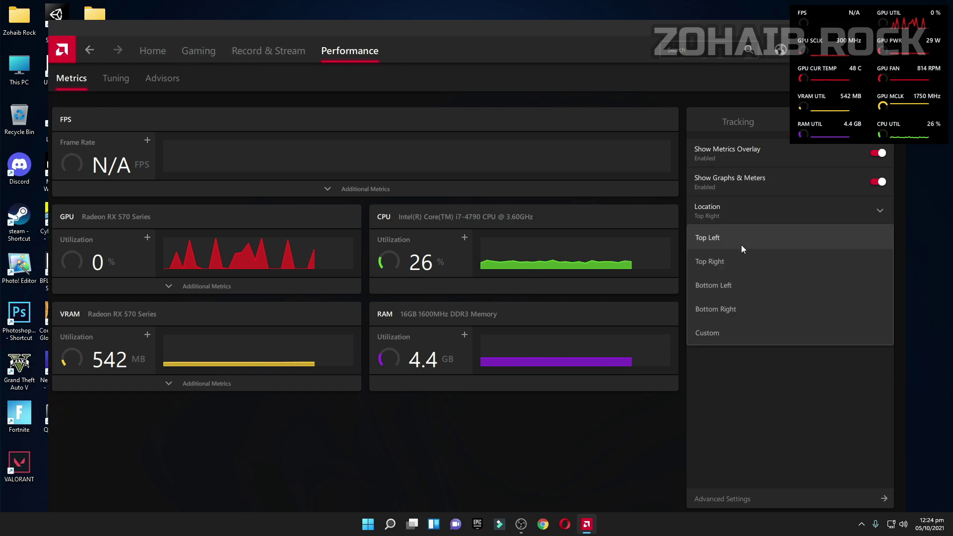
pyautogui.click(740, 284)
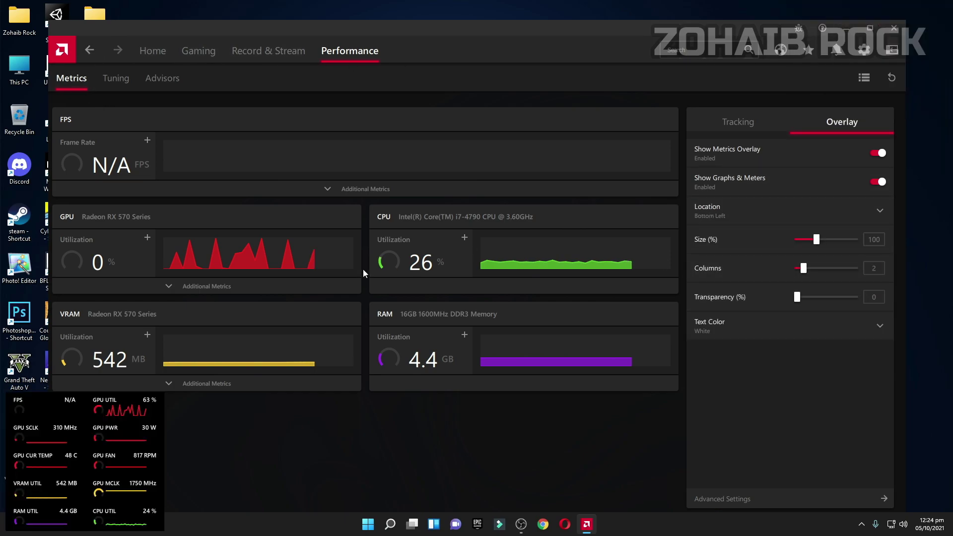
pyautogui.click(770, 223)
pyautogui.click(751, 318)
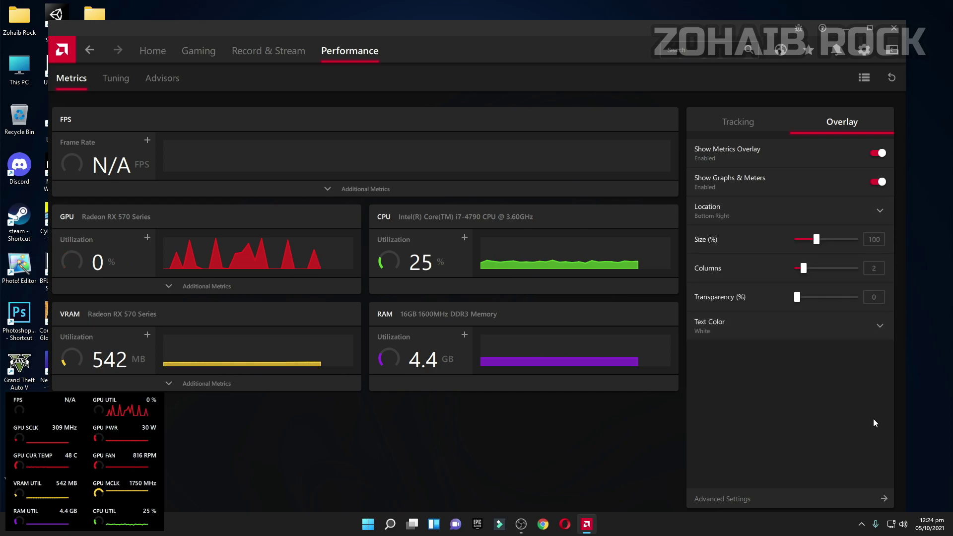
pyautogui.click(828, 210)
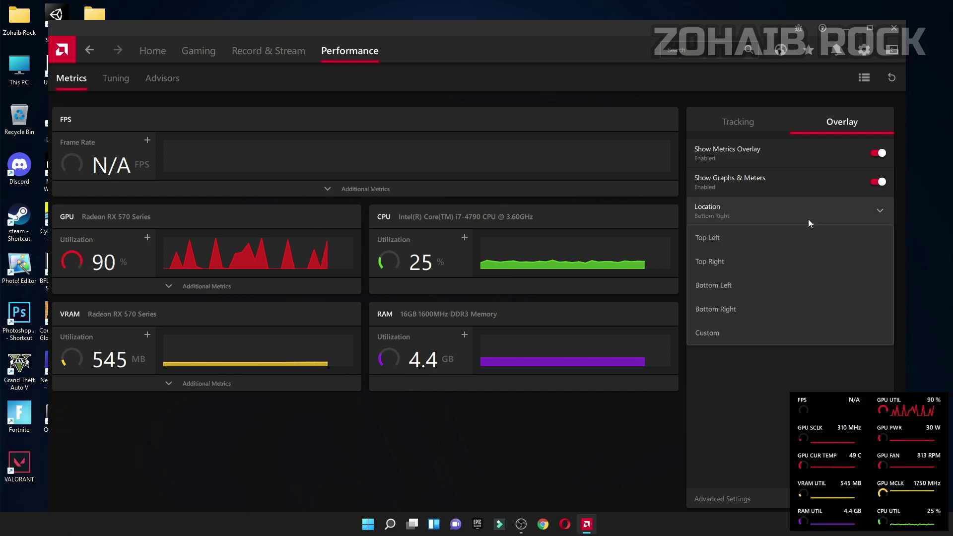
pyautogui.click(711, 261)
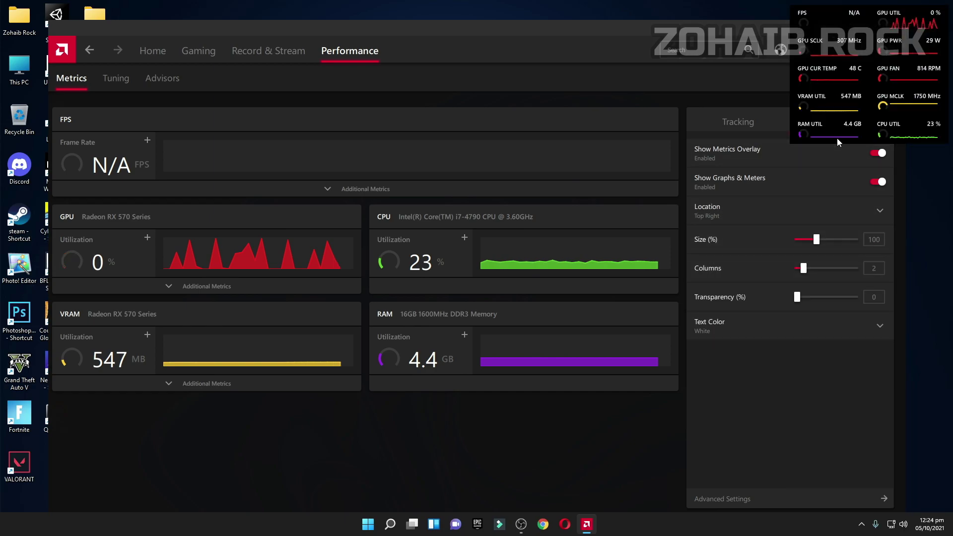
pyautogui.click(876, 154)
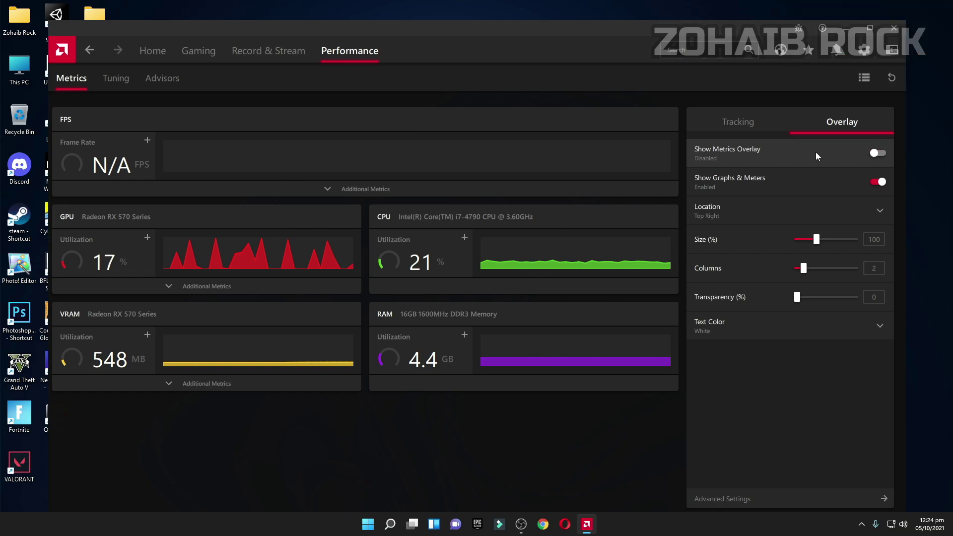
# Step: Add a GPU tuning profile for Fortnite
pyautogui.click(118, 80)
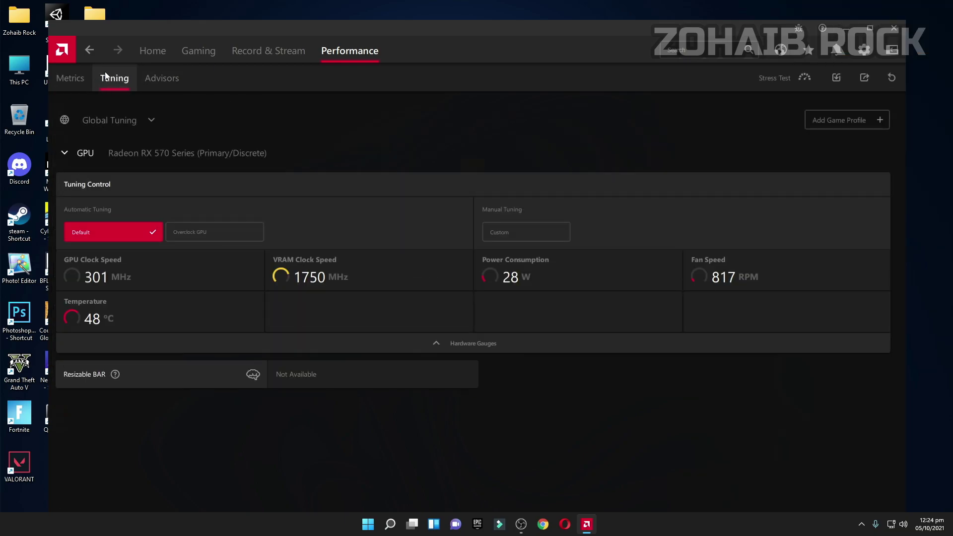
pyautogui.click(834, 119)
pyautogui.click(374, 270)
pyautogui.click(551, 410)
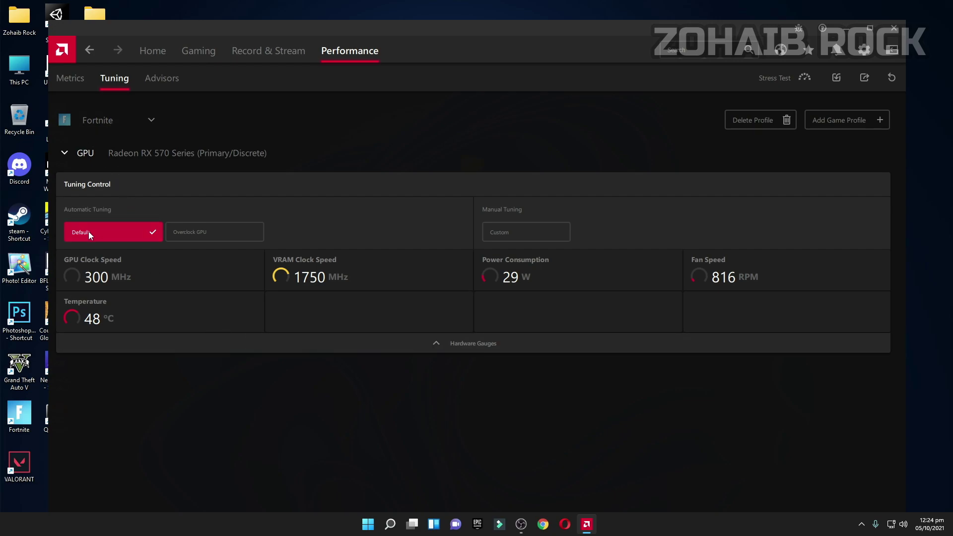
# Step: Examine the Game Advisor, Settings Advisor profiles and Upgrade Advisor
pyautogui.click(162, 78)
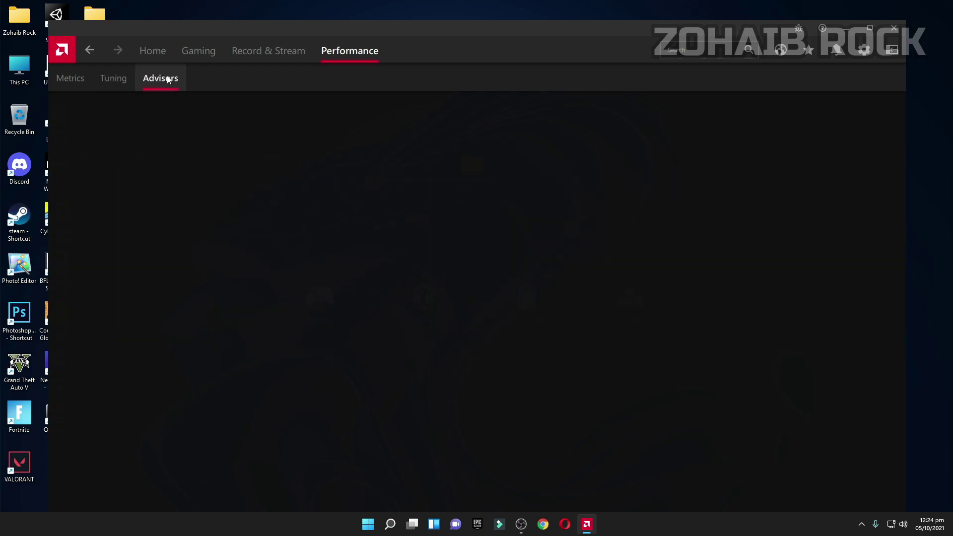
pyautogui.scroll(-2, 506, 265)
pyautogui.scroll(2, 476, 270)
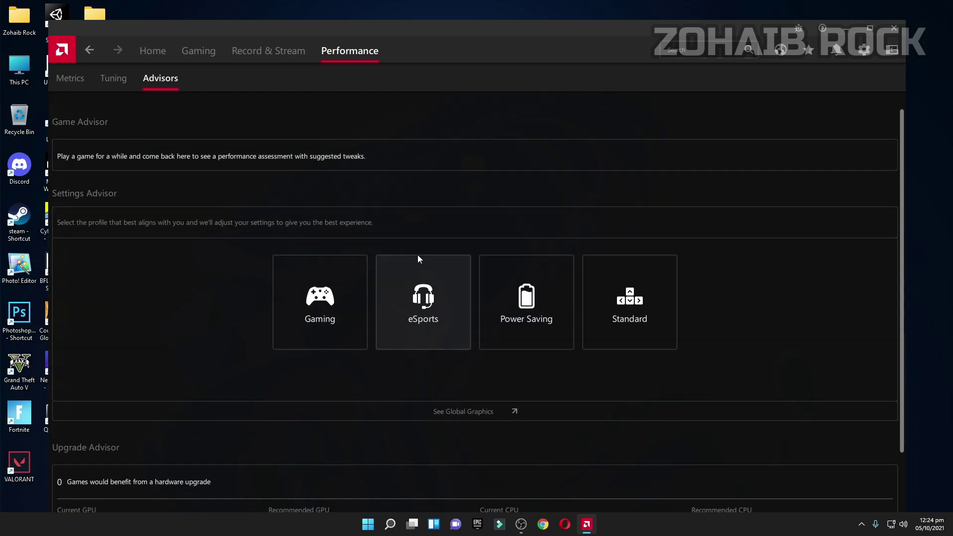
# Step: Look through the recording controls, live stream account choices, scene editor and media pages, and return to the home page
pyautogui.click(281, 49)
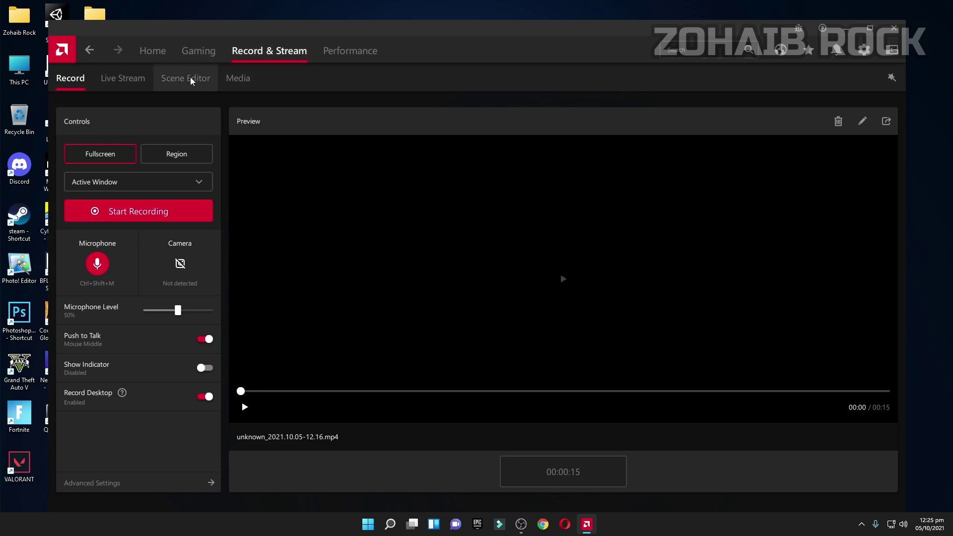
pyautogui.click(104, 79)
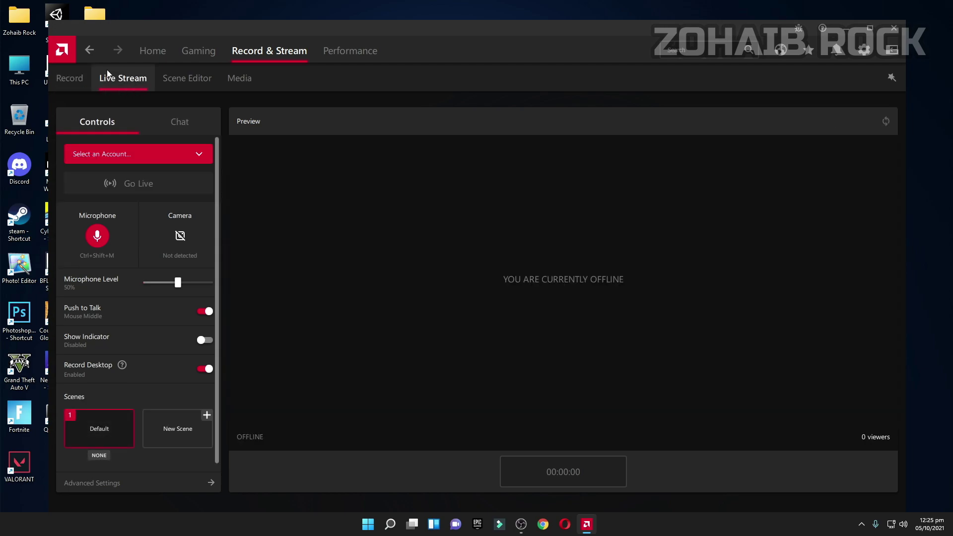
pyautogui.click(145, 152)
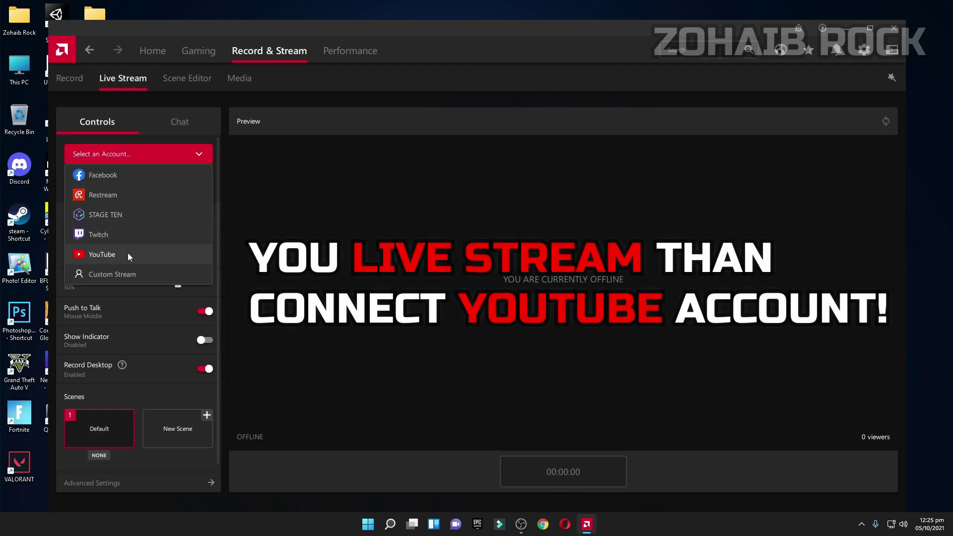
pyautogui.click(204, 78)
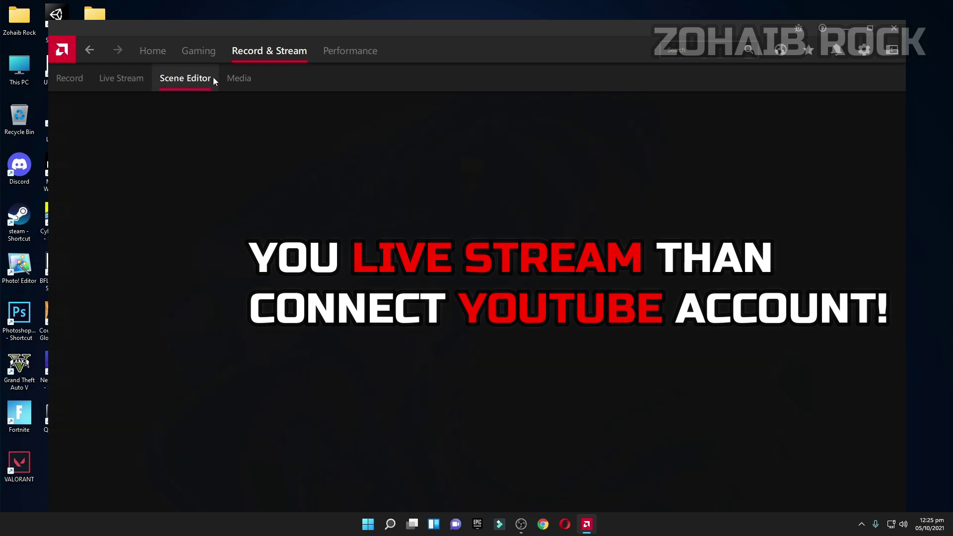
pyautogui.click(238, 78)
pyautogui.click(155, 52)
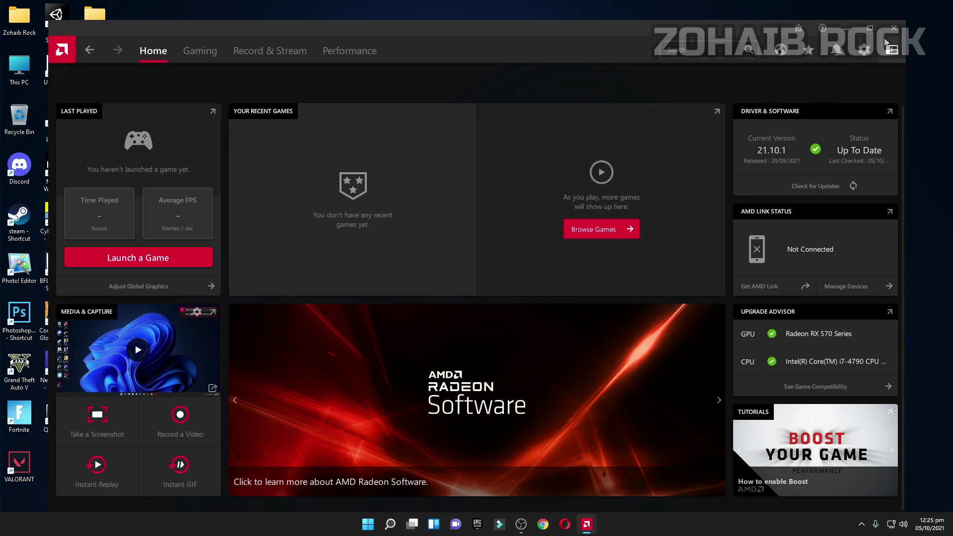
# Step: Close Radeon Software and open the Windows 11 Settings app
pyautogui.click(893, 28)
pyautogui.rightClick(392, 95)
pyautogui.click(429, 144)
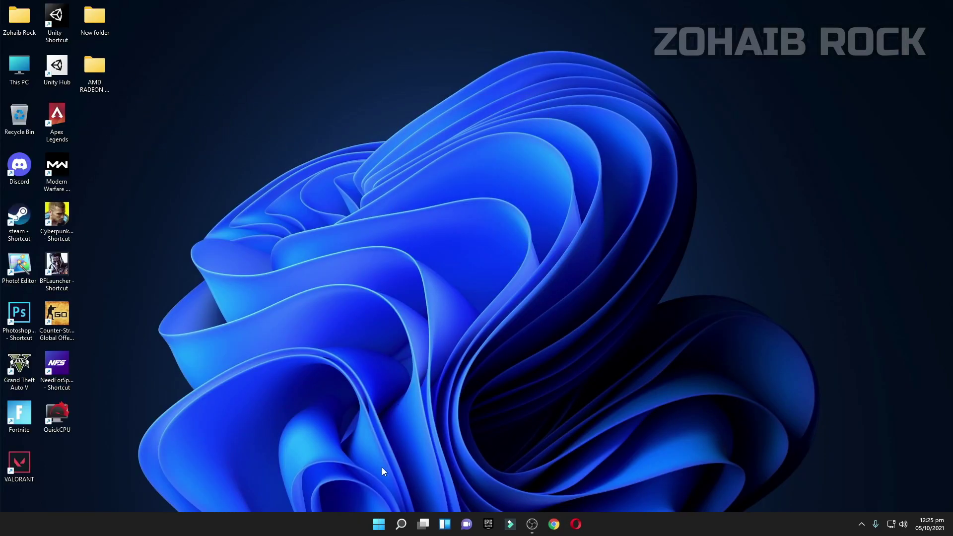
pyautogui.click(377, 526)
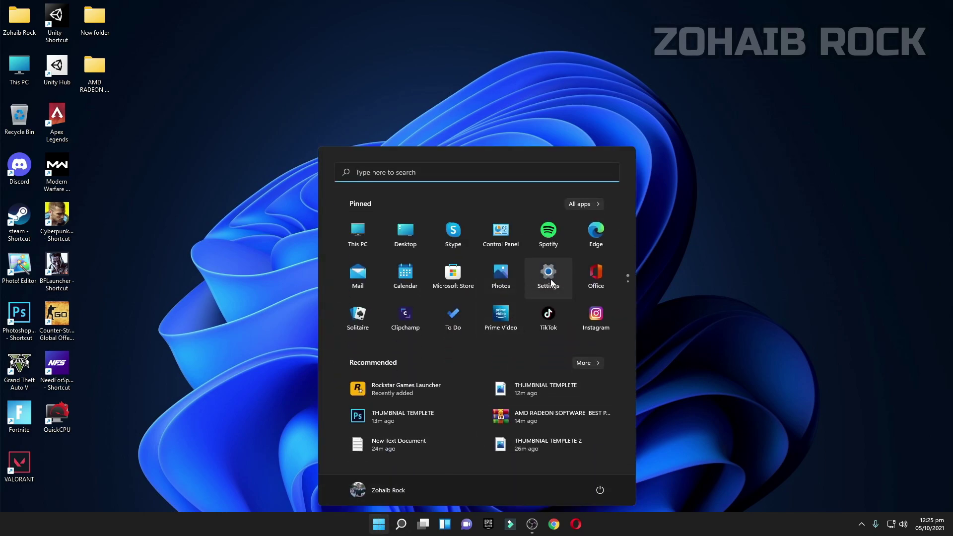
pyautogui.click(555, 281)
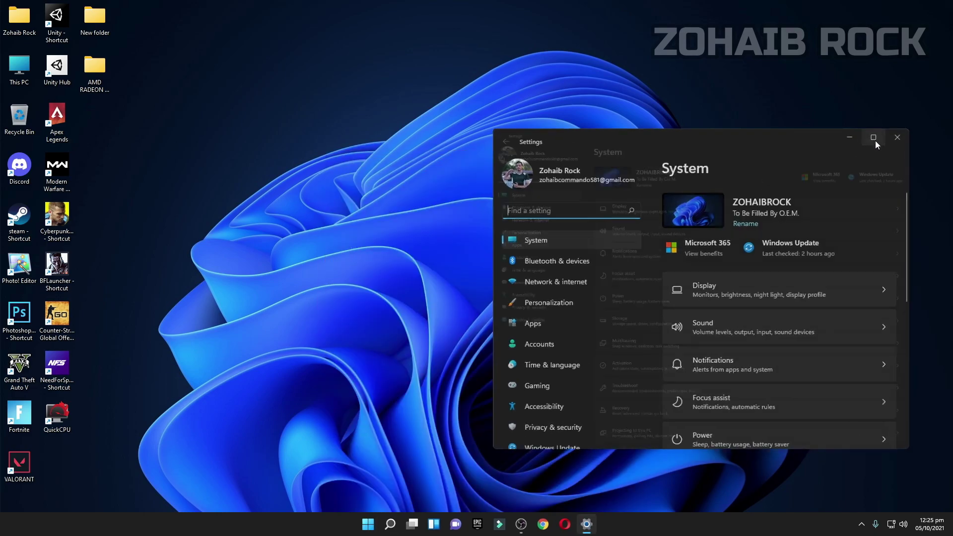
# Step: Maximize the Settings window and check the Xbox Game Bar controller option and the Game Mode state in the gaming settings
pyautogui.click(874, 141)
pyautogui.click(40, 245)
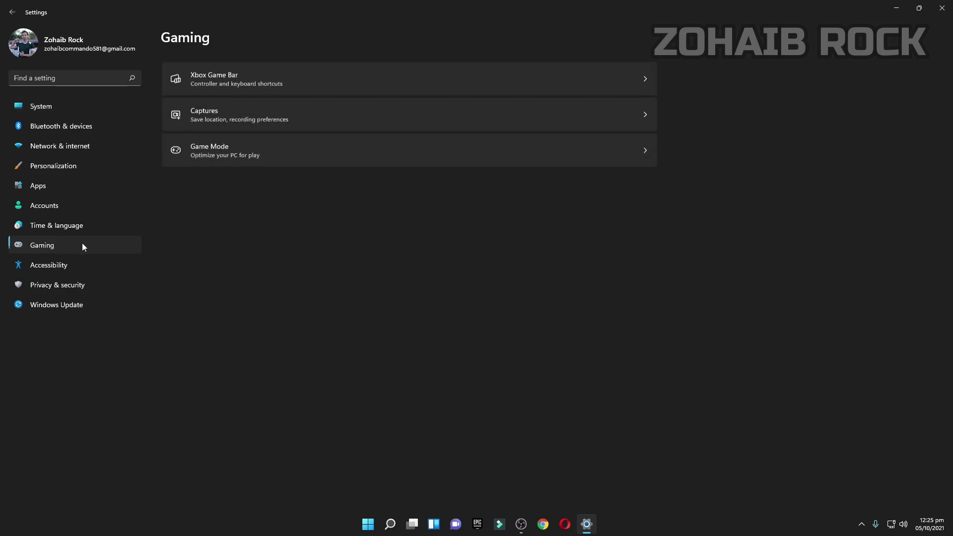
pyautogui.click(256, 73)
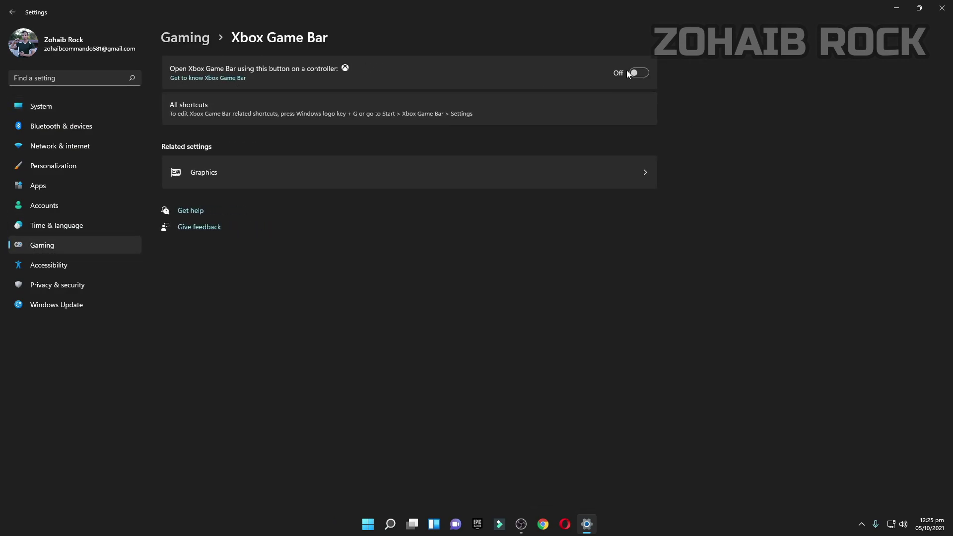
pyautogui.click(12, 11)
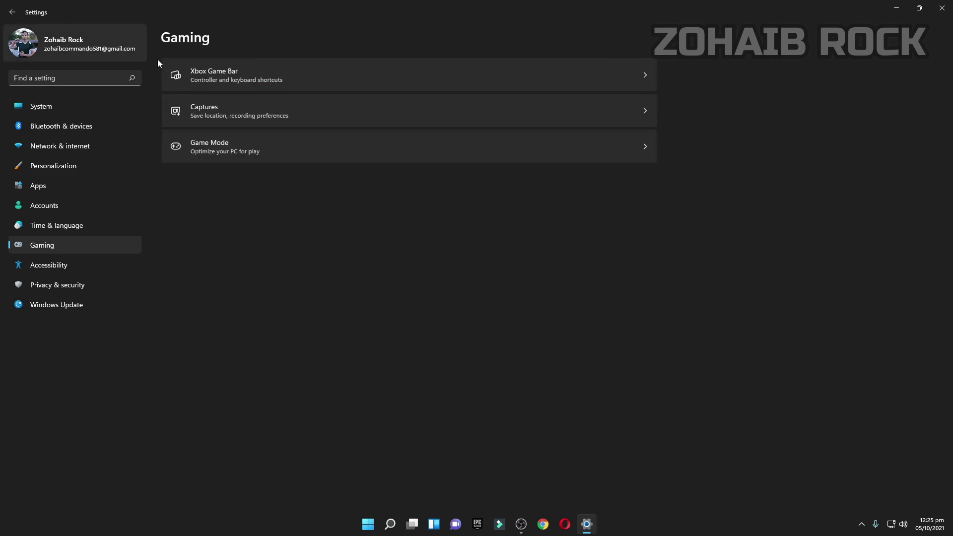
pyautogui.click(242, 152)
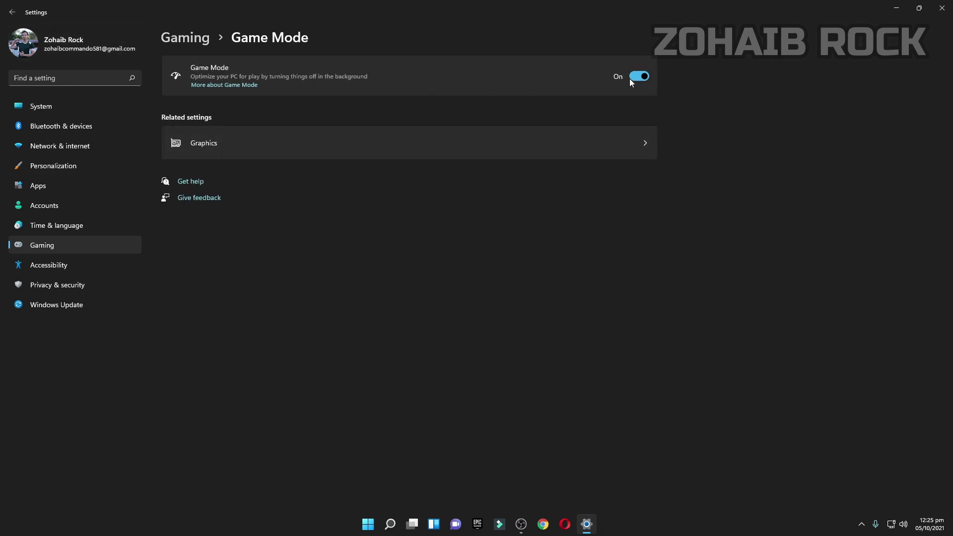
# Step: Try to add FortniteClient-Win64-Shipping from D:\Epic Games\Fortnite\FortniteGame\Binaries\Win64 as a desktop app in the custom graphics options
pyautogui.click(462, 139)
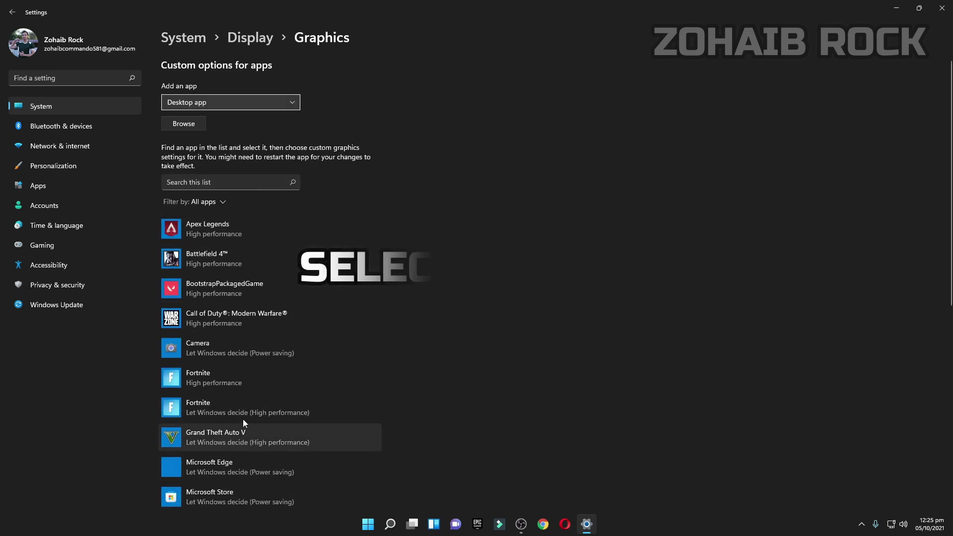
pyautogui.click(184, 124)
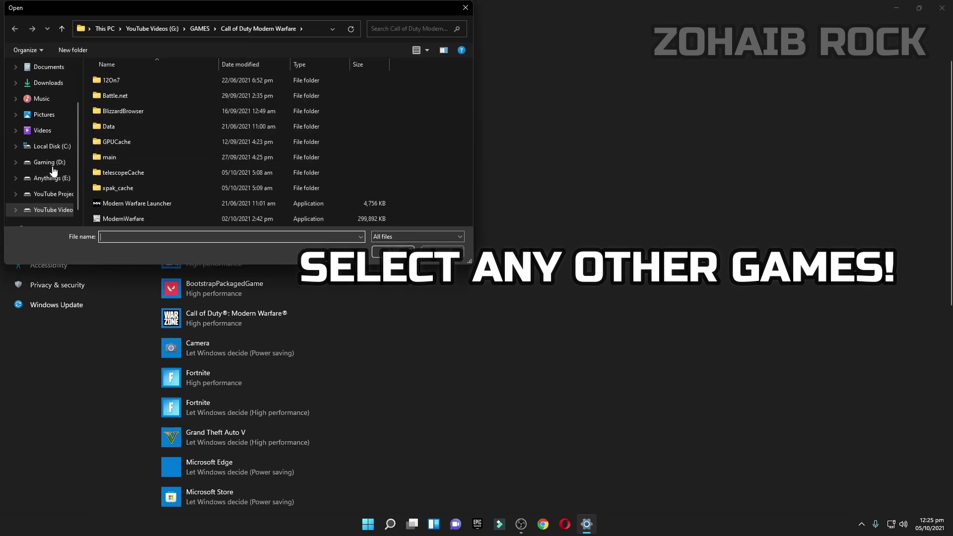
pyautogui.click(55, 163)
pyautogui.doubleClick(96, 148)
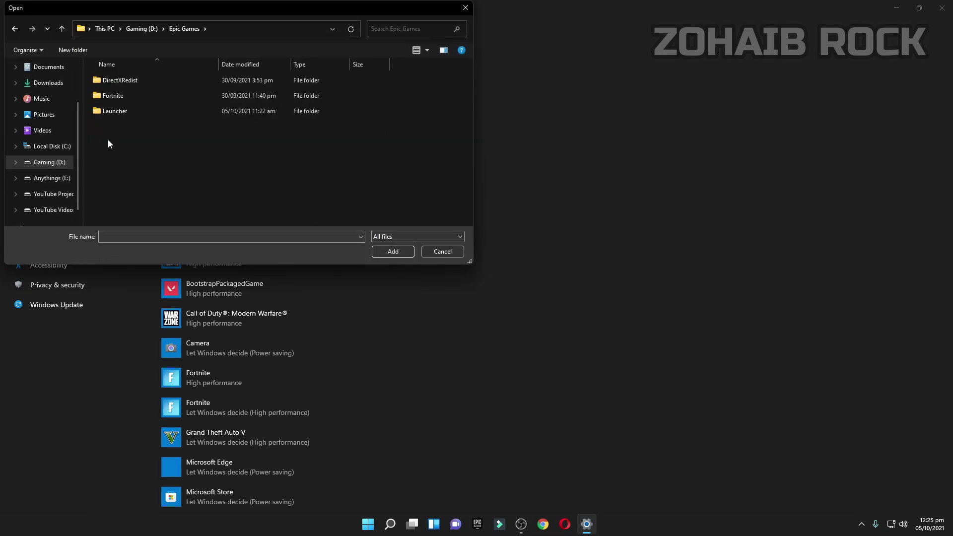
pyautogui.doubleClick(118, 96)
pyautogui.doubleClick(125, 109)
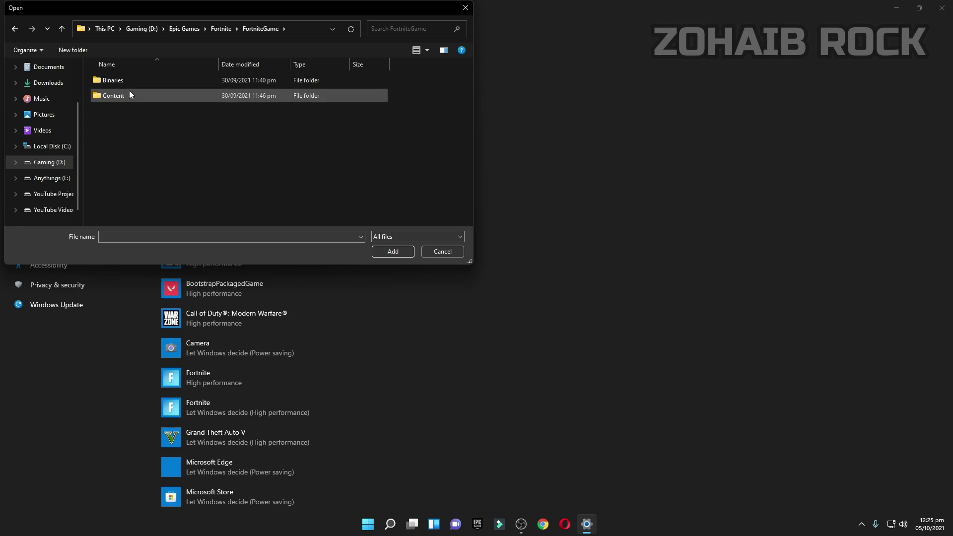
pyautogui.doubleClick(130, 81)
pyautogui.doubleClick(132, 96)
pyautogui.click(296, 112)
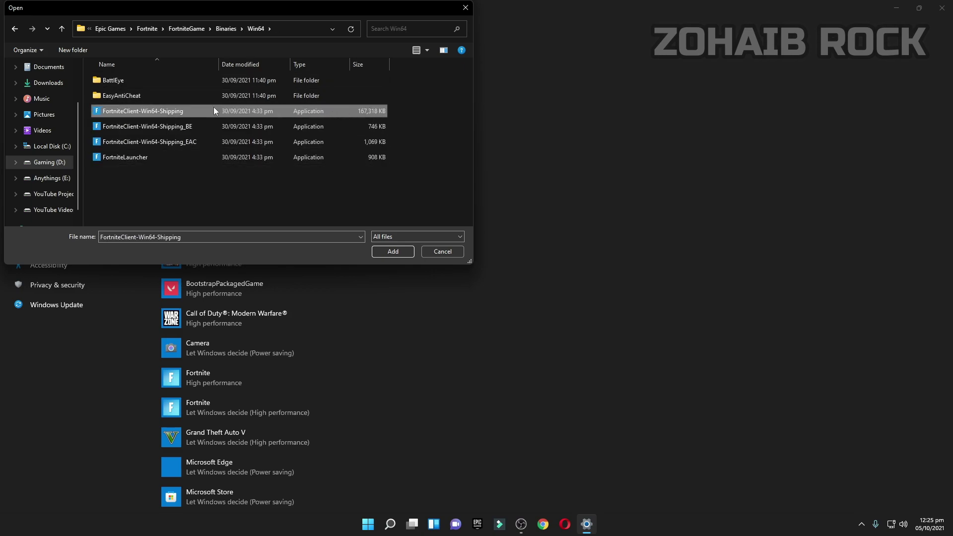
pyautogui.click(393, 251)
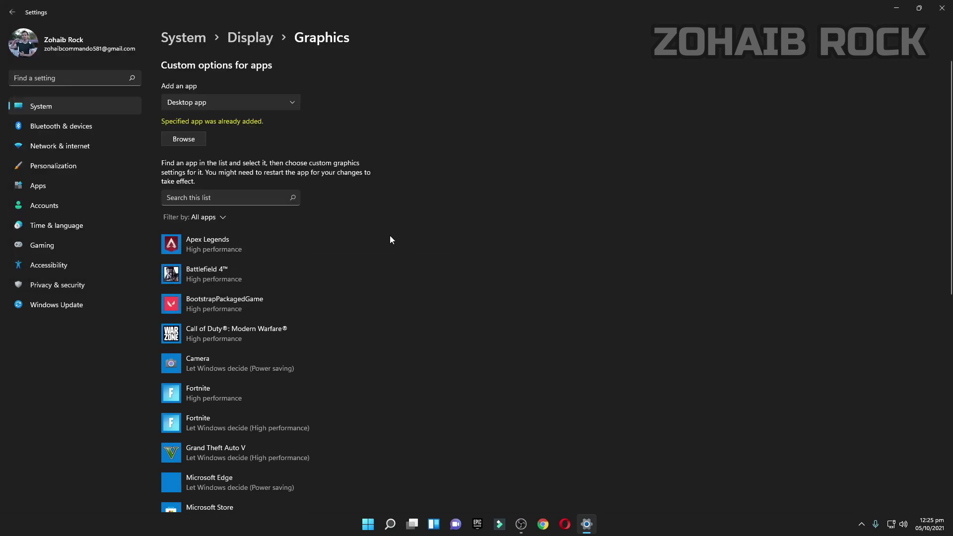
# Step: Set the graphics preference of the FortniteClient-Win64-Shipping.exe entry to High performance and save it
pyautogui.scroll(-1, 257, 321)
pyautogui.click(221, 327)
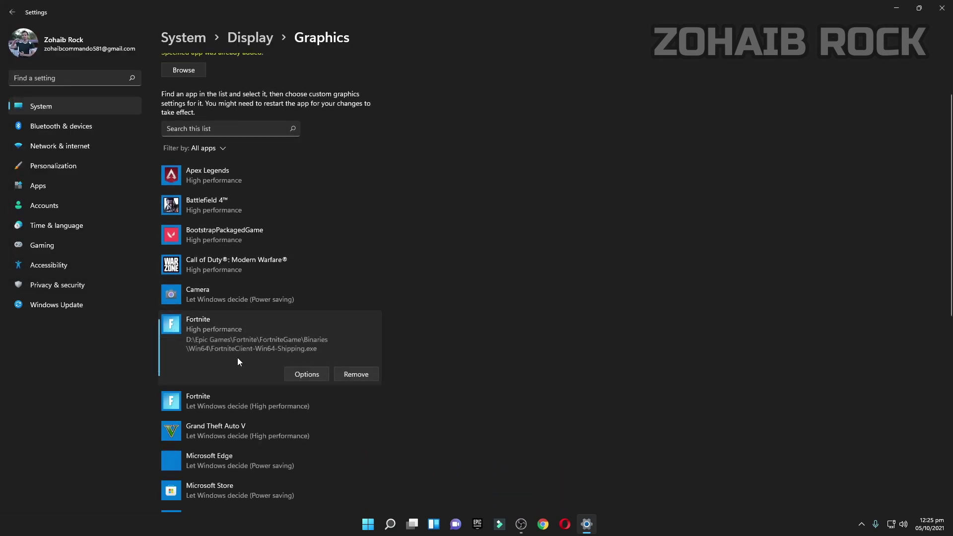
pyautogui.click(307, 373)
pyautogui.click(418, 224)
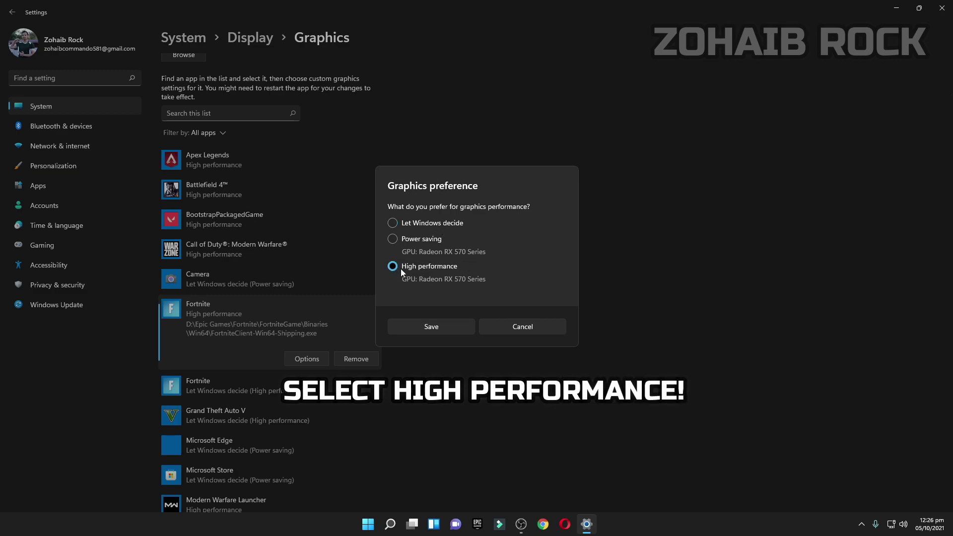
pyautogui.click(438, 329)
# Step: Check the graphics preference of Call of Duty: Modern Warfare, dismiss it without changes, and close Settings
pyautogui.click(238, 254)
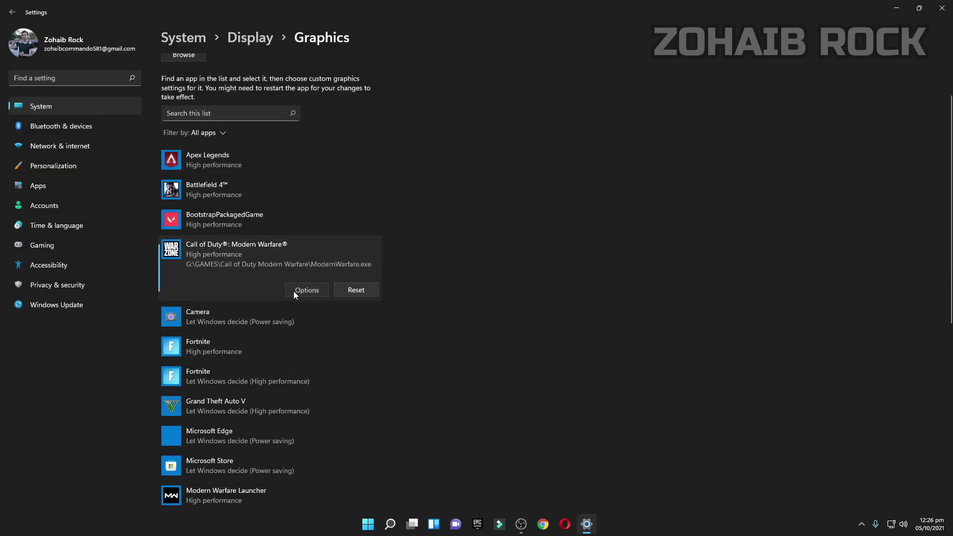
pyautogui.click(295, 290)
pyautogui.click(523, 327)
pyautogui.click(945, 11)
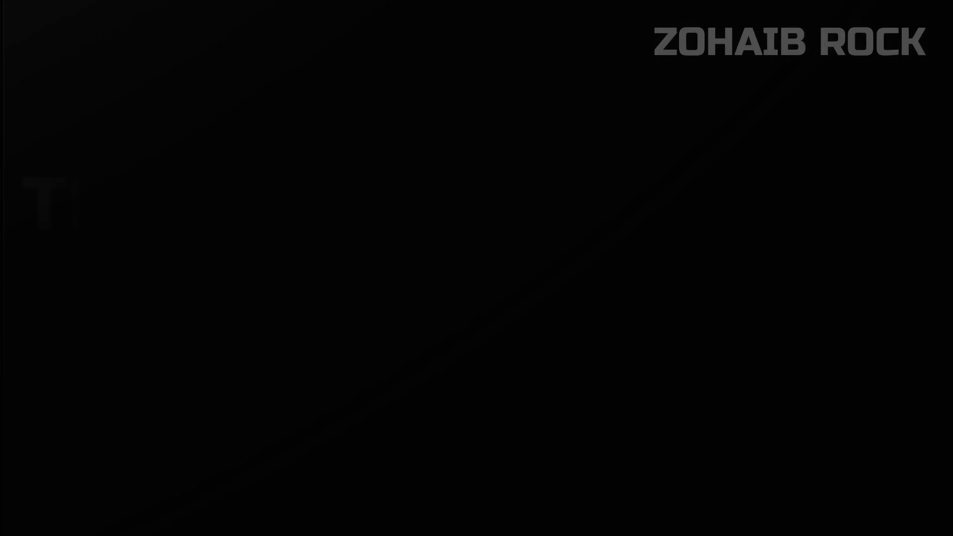